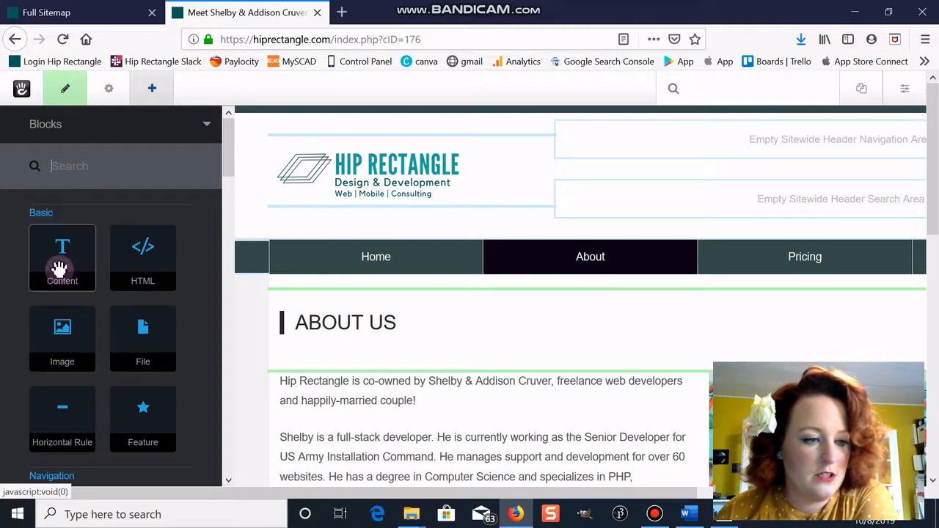
- Drag a Content block onto the About Us page so its empty editor opens
left_click_drag(67, 272, 294, 391)
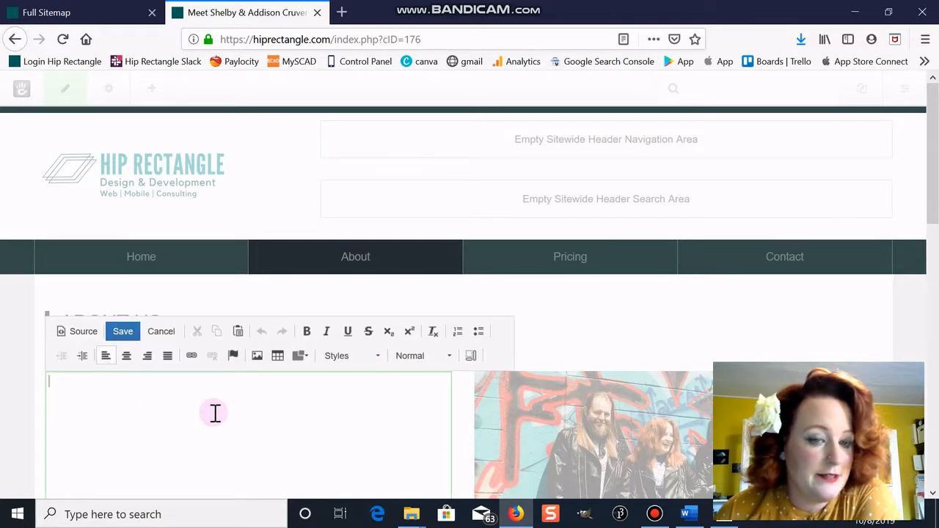
- Insert the bearded man's profile photo from the server files and clear its default alt text
left_click(256, 356)
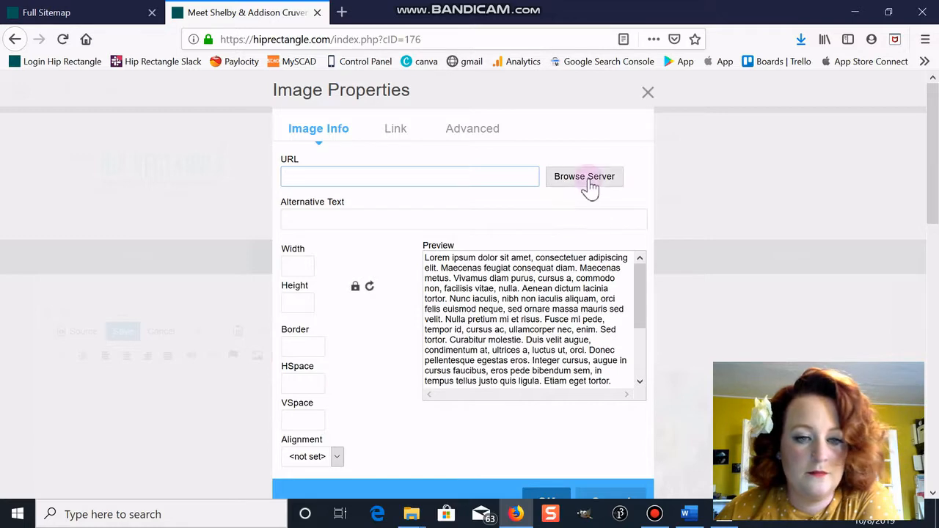
left_click(590, 189)
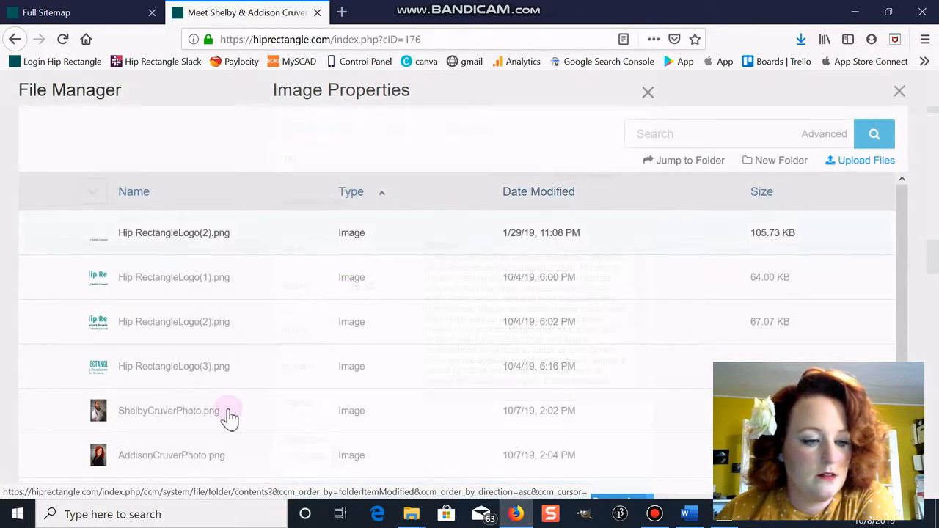
left_click(230, 416)
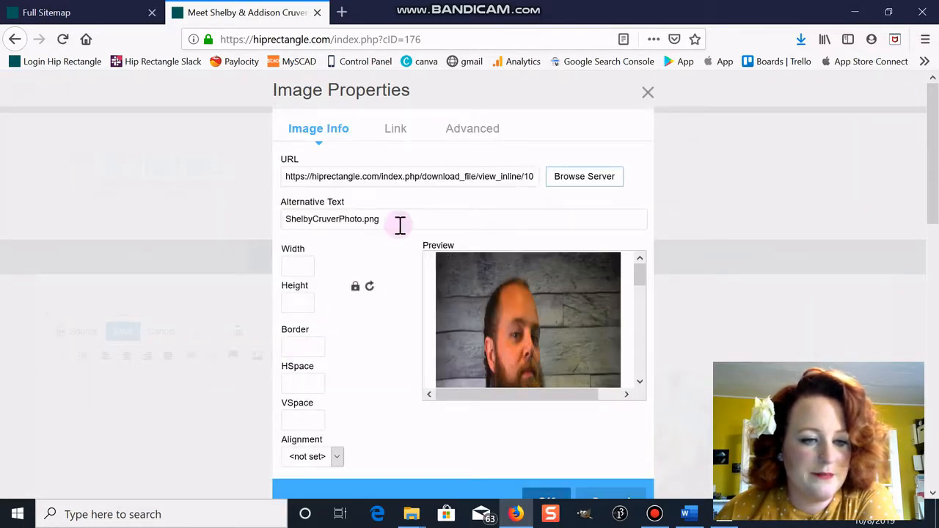
left_click(453, 220)
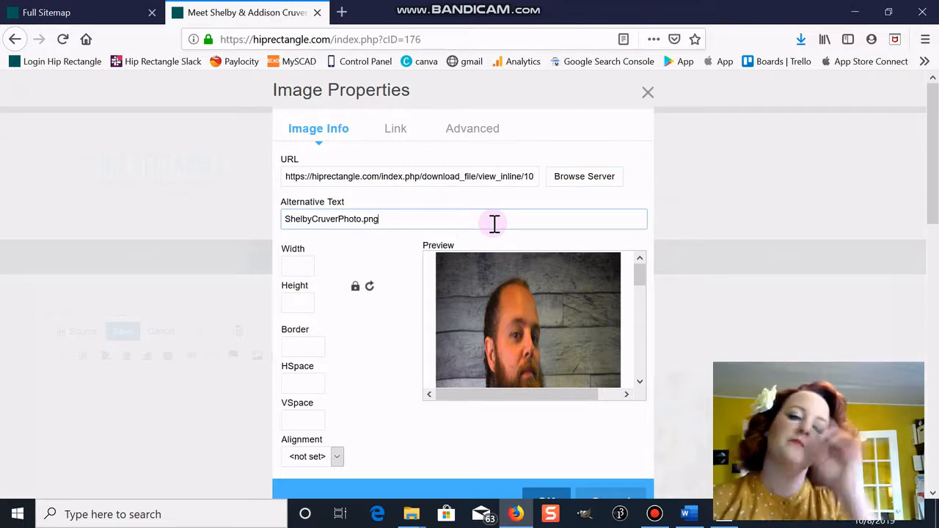
key("BackSpace")
key("BackSpace")
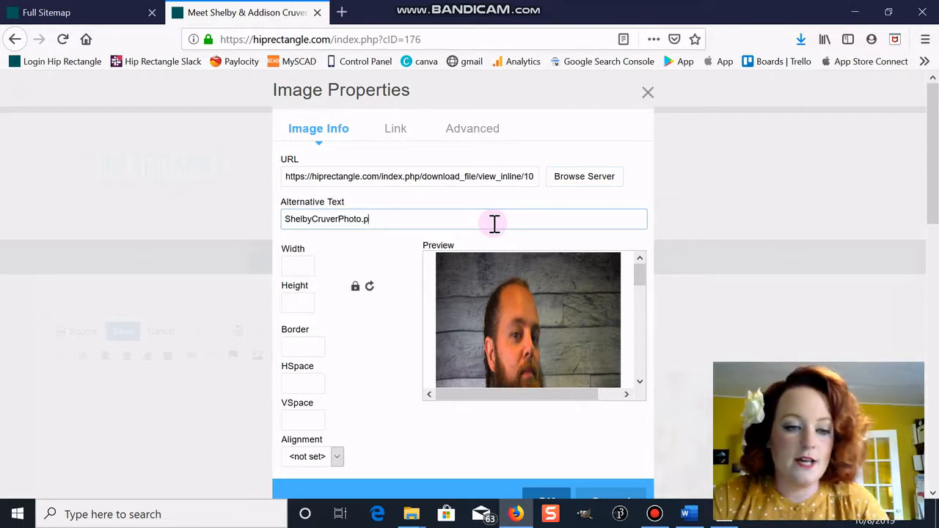
key("BackSpace")
key("BackSpace")
key("BackSpace")
key("BackSpace")
key("BackSpace")
key("BackSpace")
key("BackSpace")
key("BackSpace")
key("BackSpace")
key("BackSpace")
key("BackSpace")
key("BackSpace")
key("BackSpace")
key("BackSpace")
key("BackSpace")
key("BackSpace")
key("BackSpace")
key("BackSpace")
key("BackSpace")
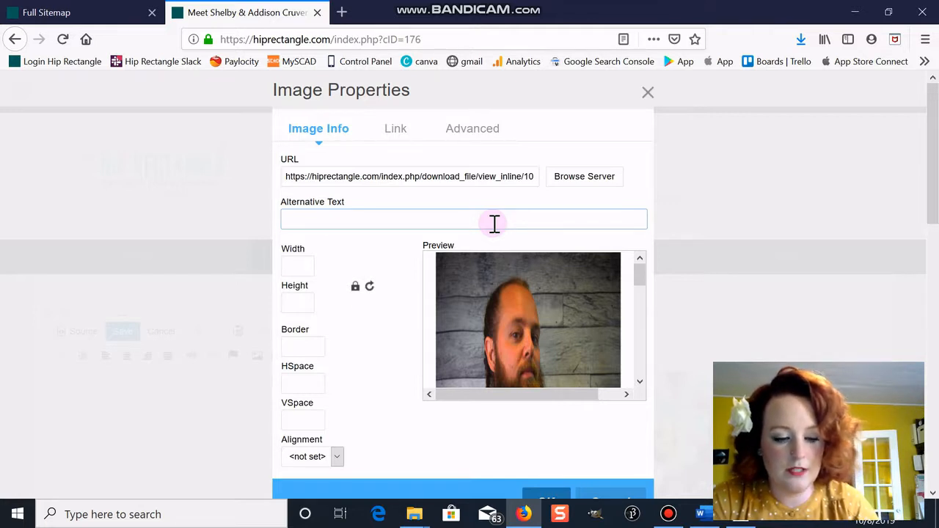
- Enter alt text describing the profile picture of the person holding a TI-55
type("Pr")
type("ofile ")
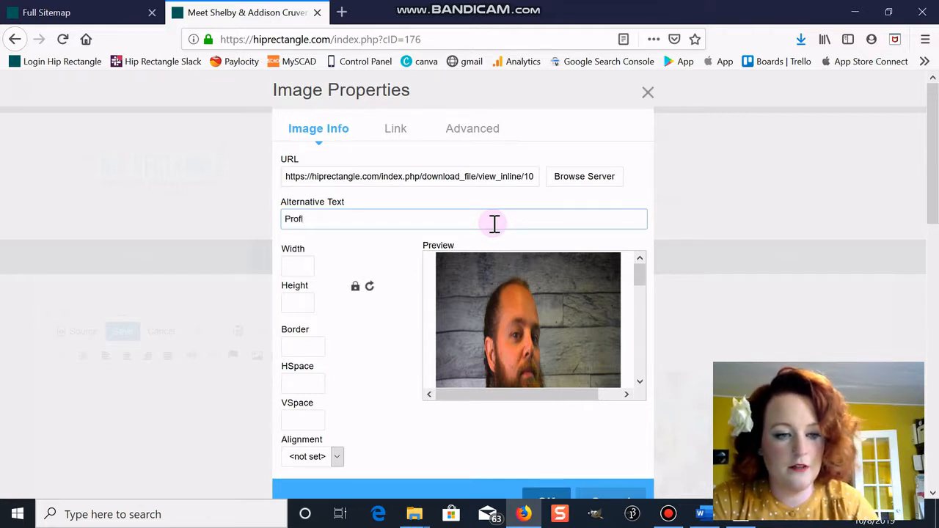
type("pictur")
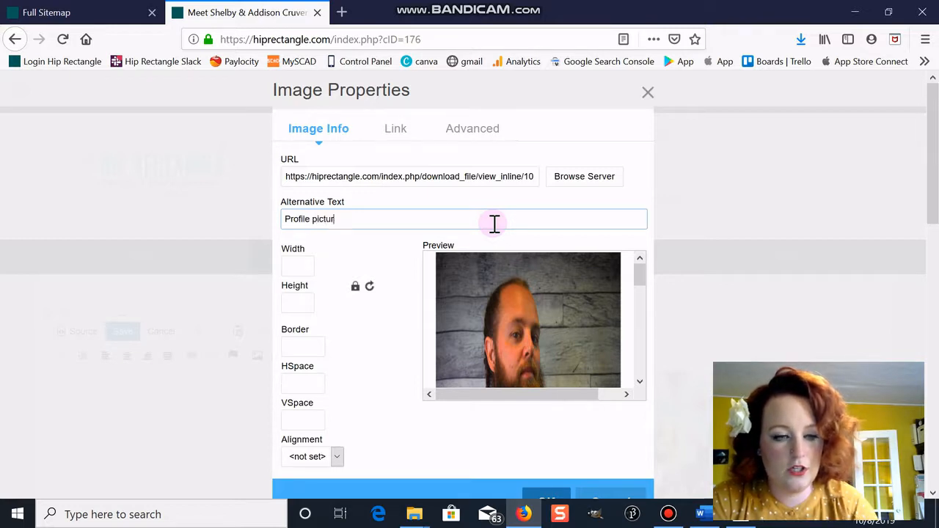
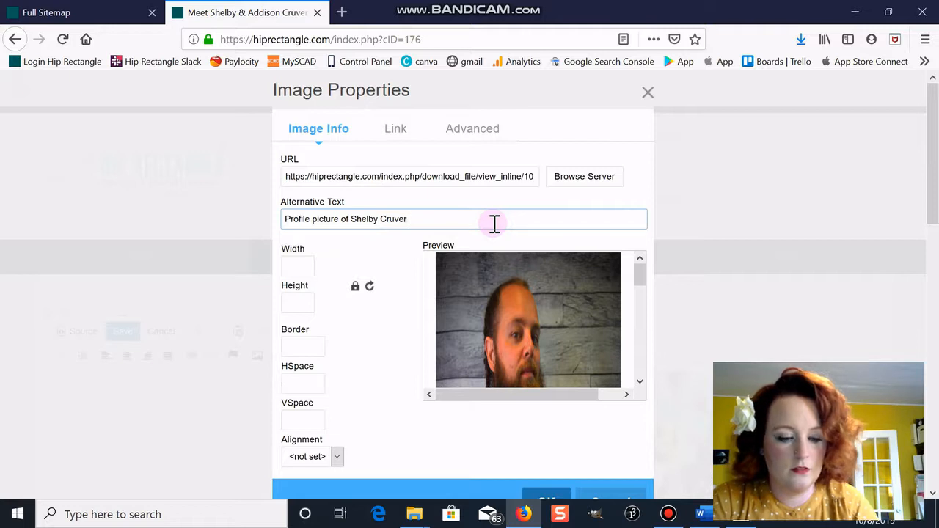
type(" holding a")
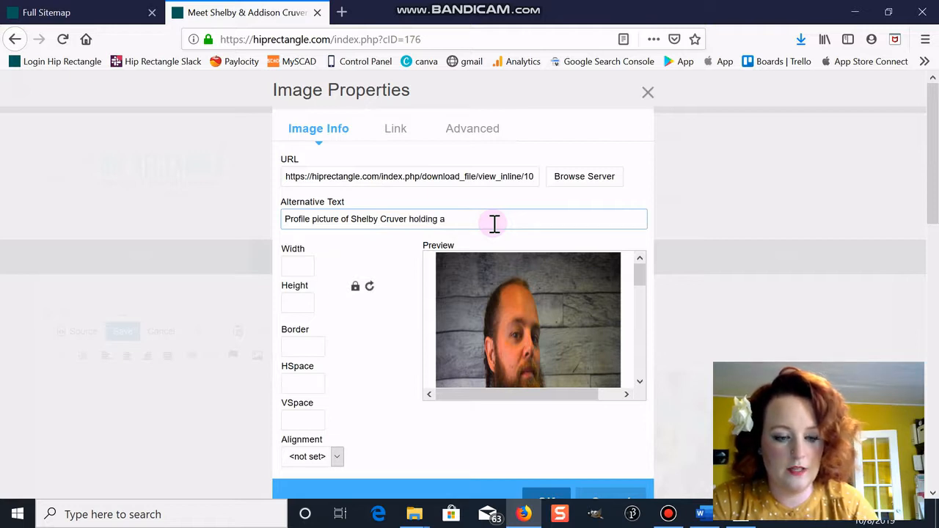
type(" TI-55.")
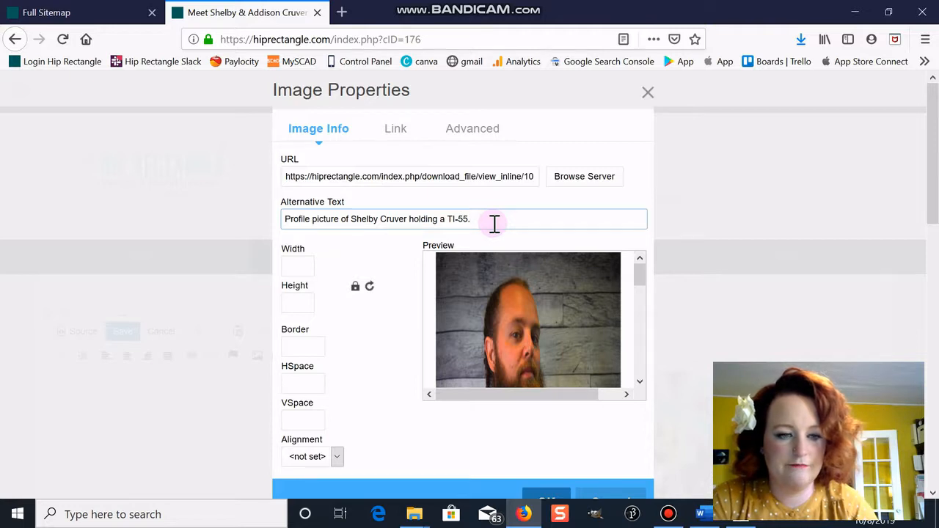
left_click(477, 212)
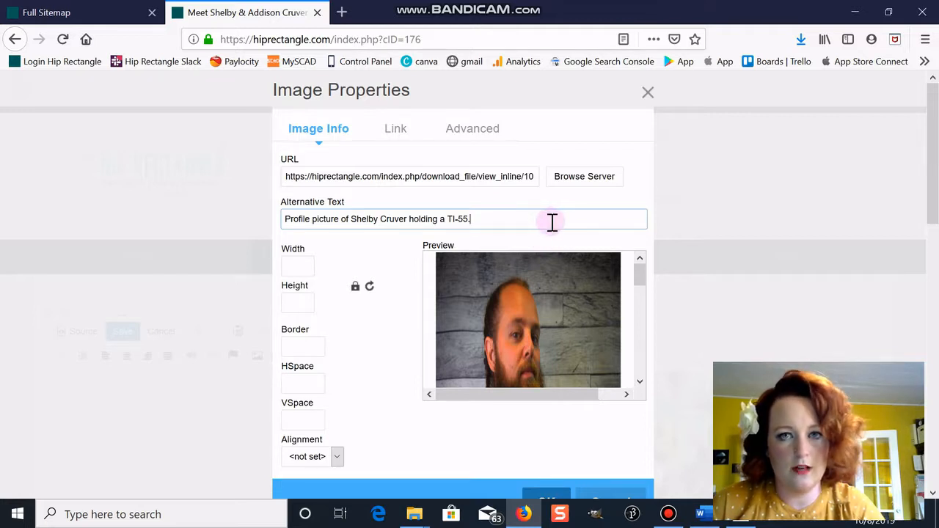
left_click(299, 264)
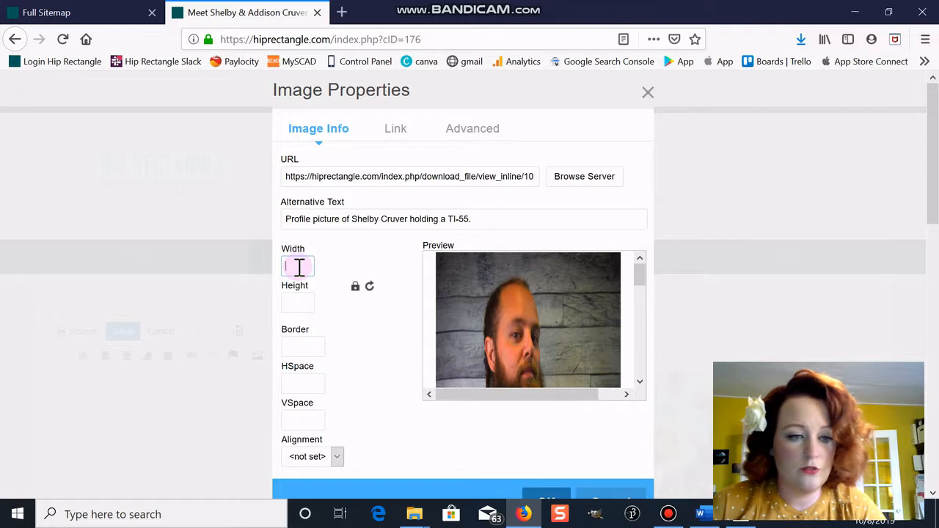
- Try an HSpace of 10 and the alignment choices, leaving both unset, and go to Link settings
left_click(312, 383)
type("1")
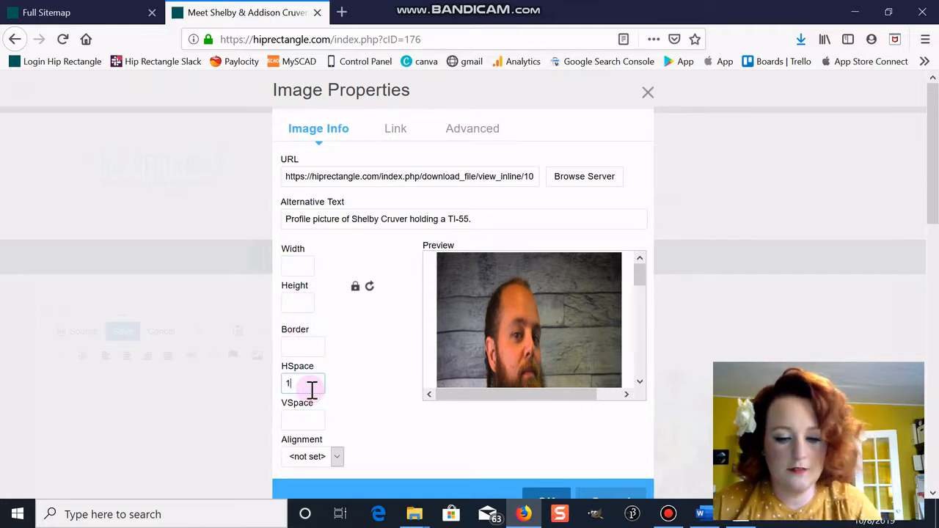
type("0")
key("BackSpace")
key("BackSpace")
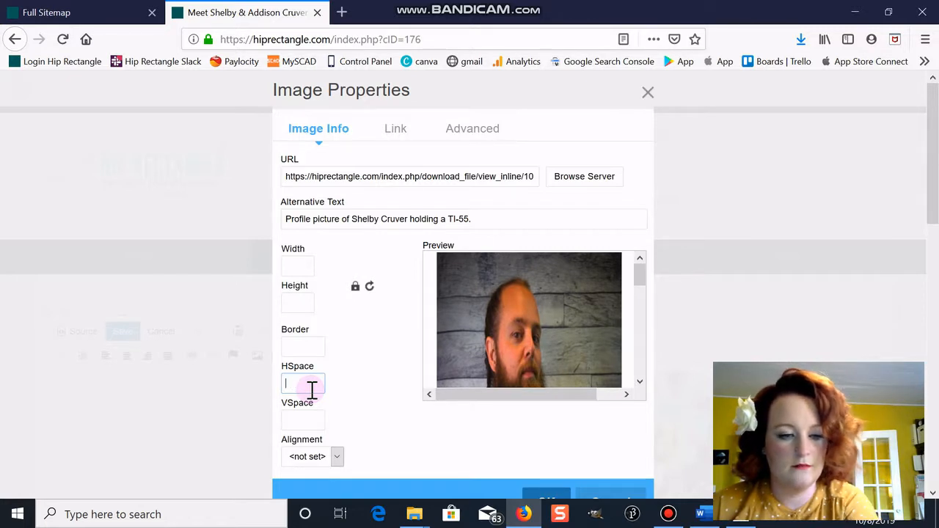
left_click(337, 456)
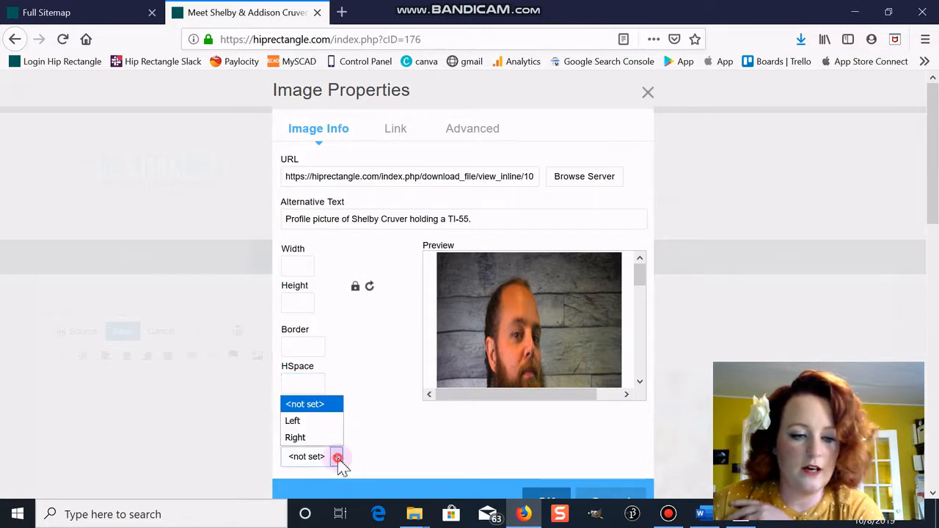
left_click(338, 457)
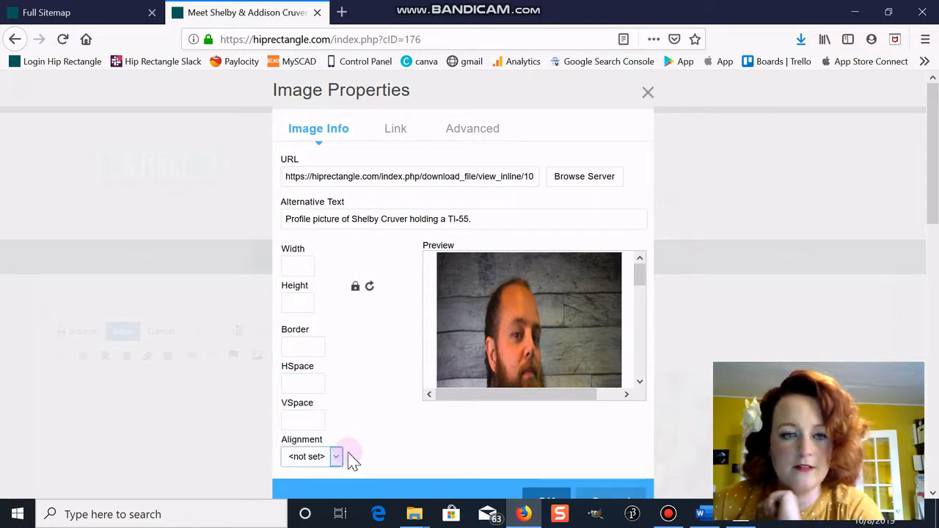
left_click(397, 132)
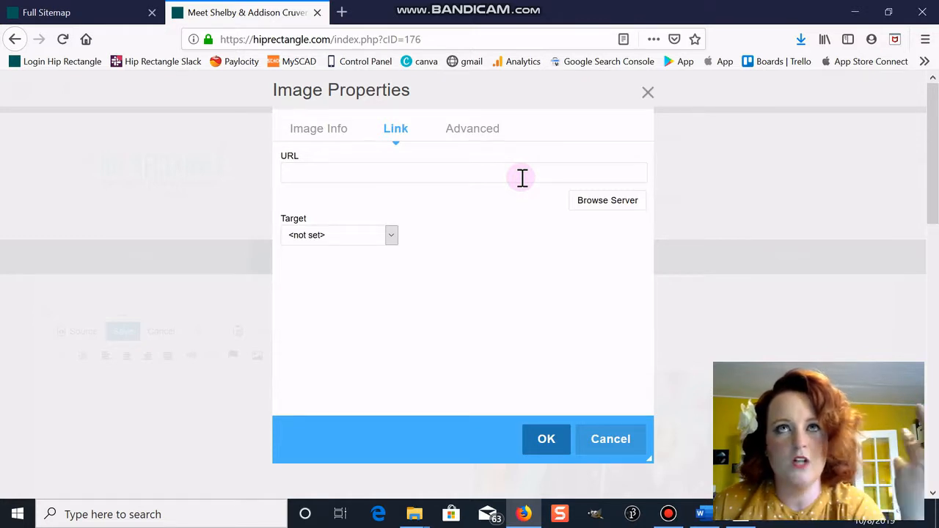
- Link the image to a Hip Rectangle logo file, leaving the link target unchanged
left_click(616, 207)
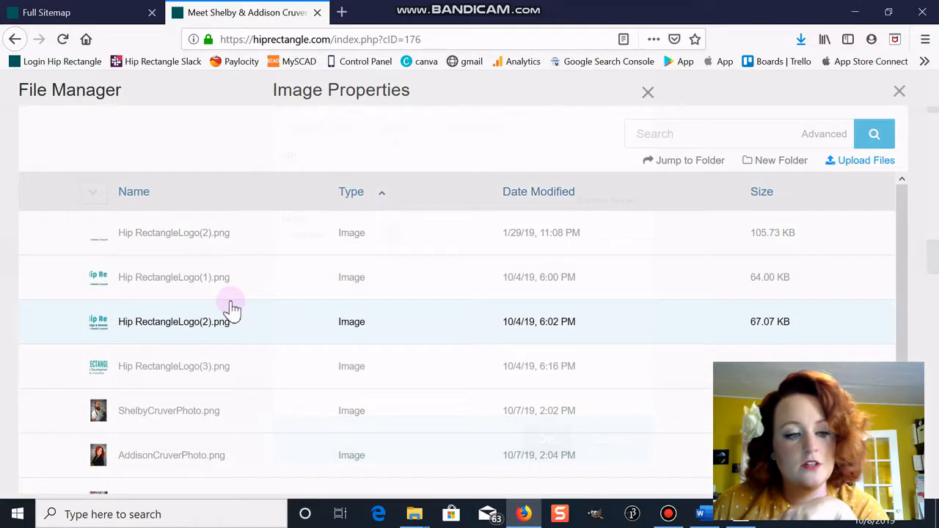
left_click(248, 275)
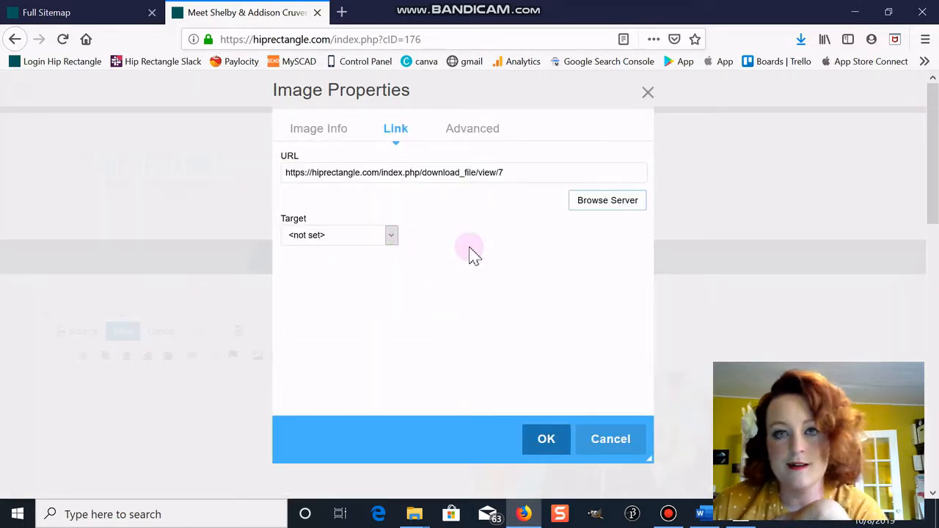
left_click(391, 235)
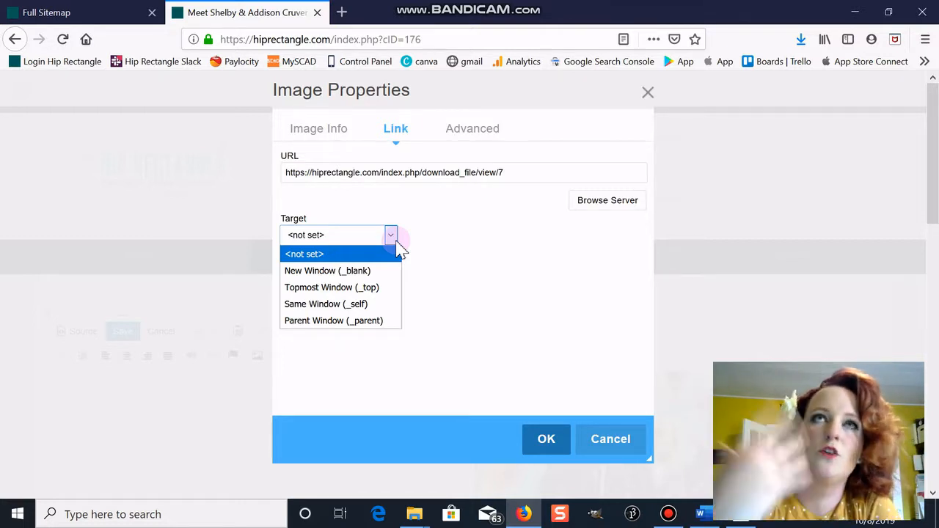
left_click(461, 133)
left_click(462, 134)
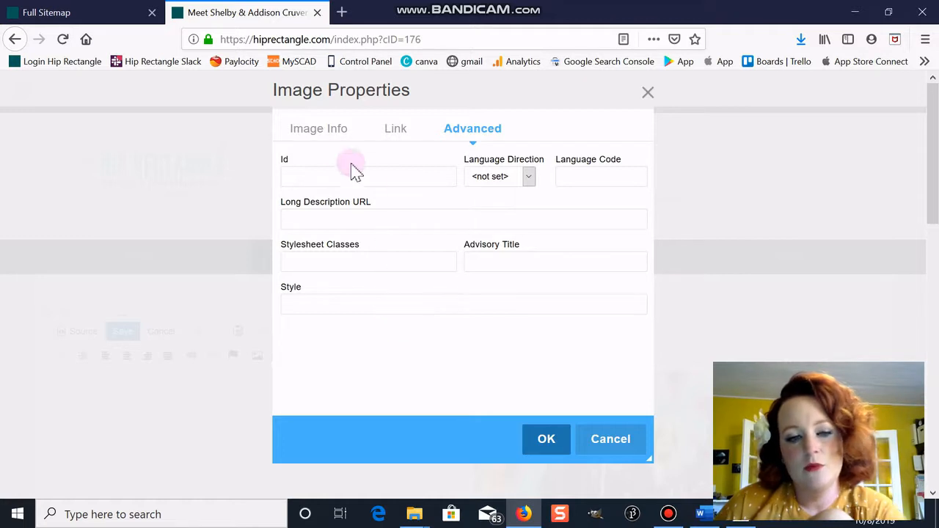
- Confirm the image properties and save the content block with the profile photo
left_click(329, 128)
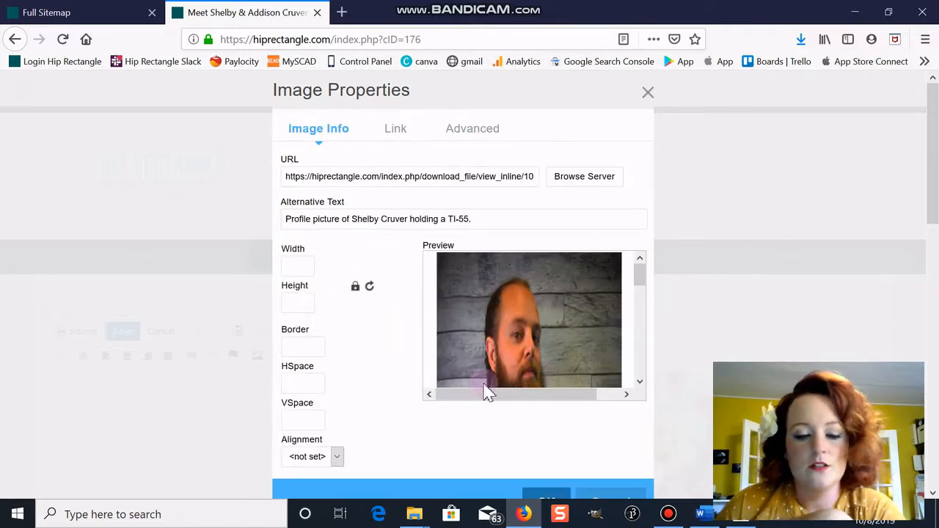
scroll(518, 392, "down", 3)
left_click(552, 499)
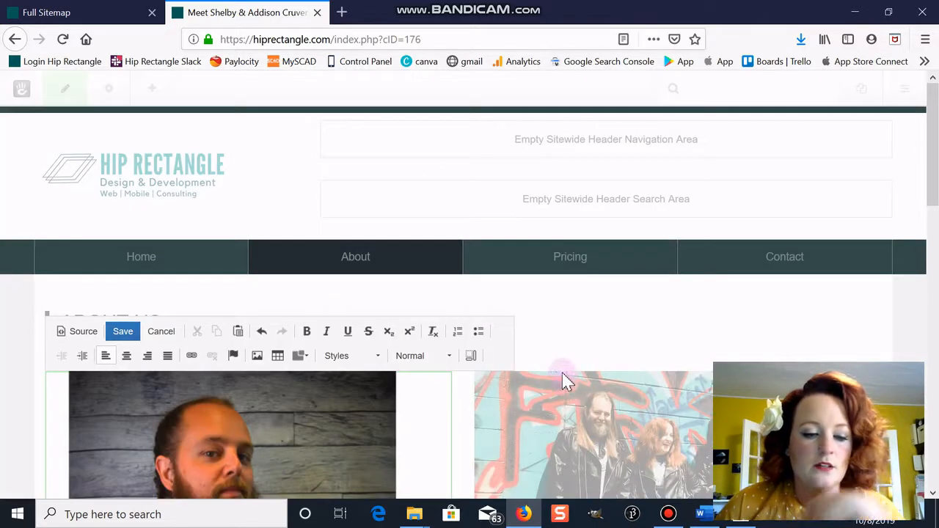
left_click(123, 331)
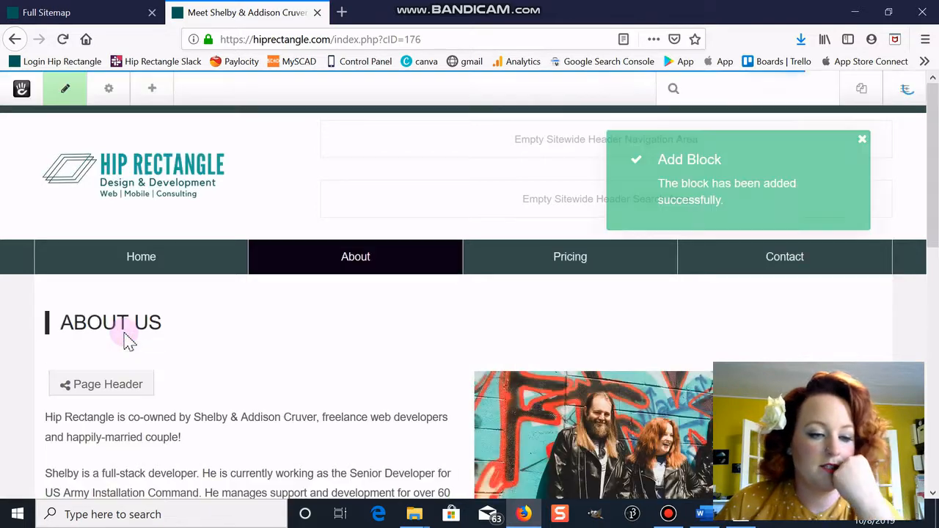
scroll(389, 271, "down", 3)
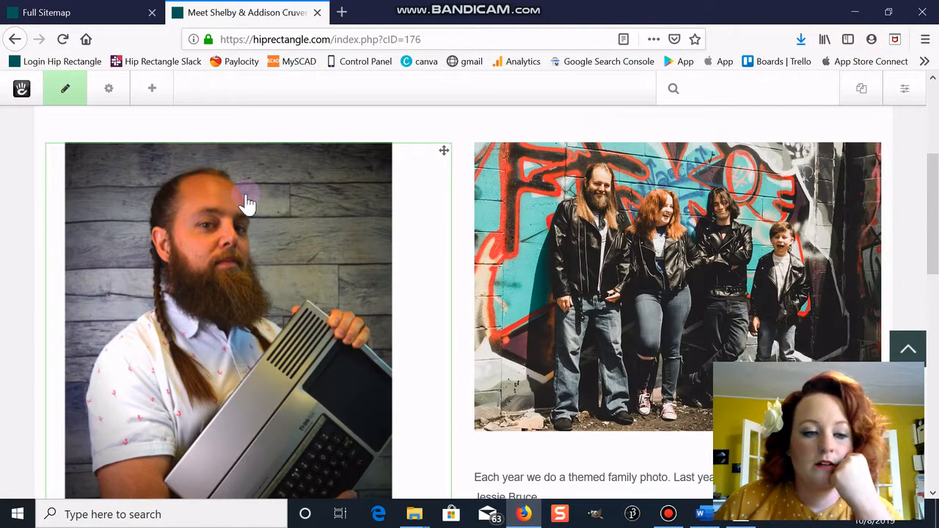
left_click(153, 90)
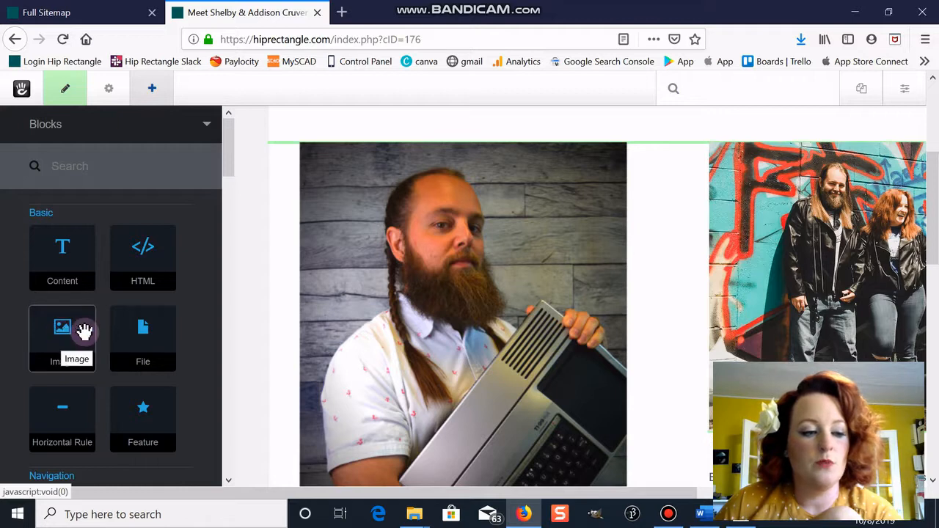
- Add an Image block and choose the bearded man's portrait file as its image
left_click_drag(55, 339, 291, 195)
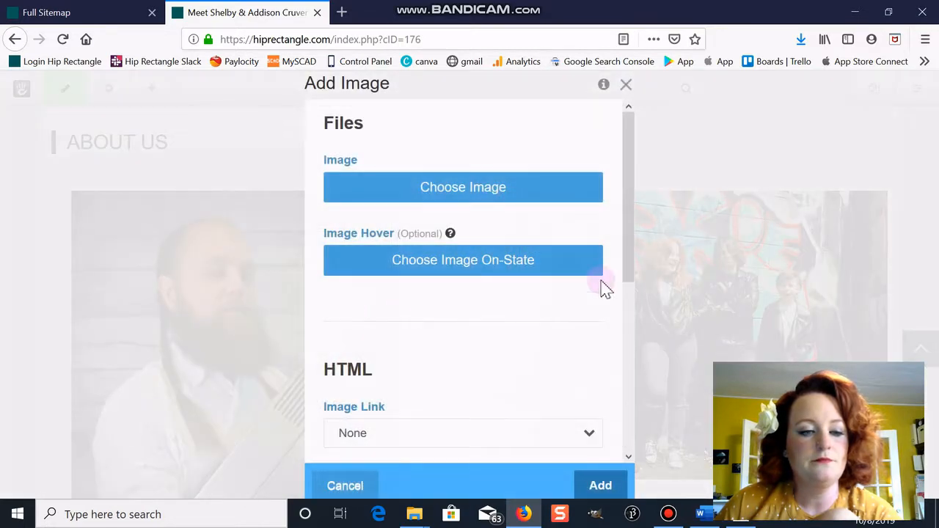
left_click(478, 192)
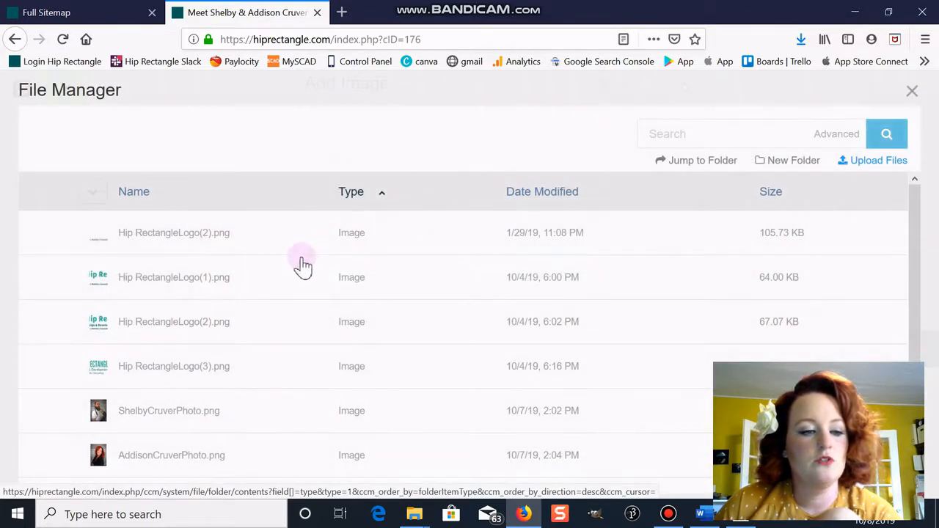
left_click(229, 418)
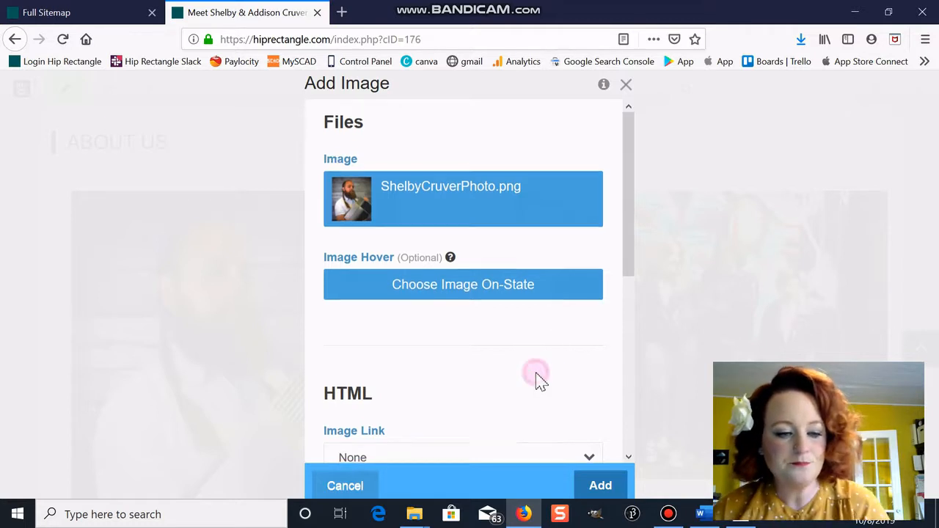
- Set the image link type to Page and pick the About page from the sitemap
scroll(536, 381, "down", 5)
scroll(536, 382, "up", 2)
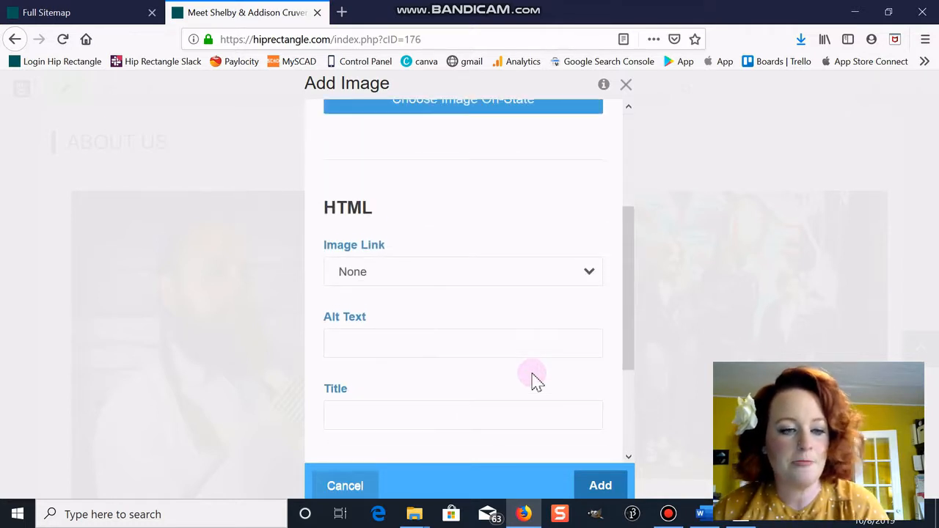
left_click(422, 275)
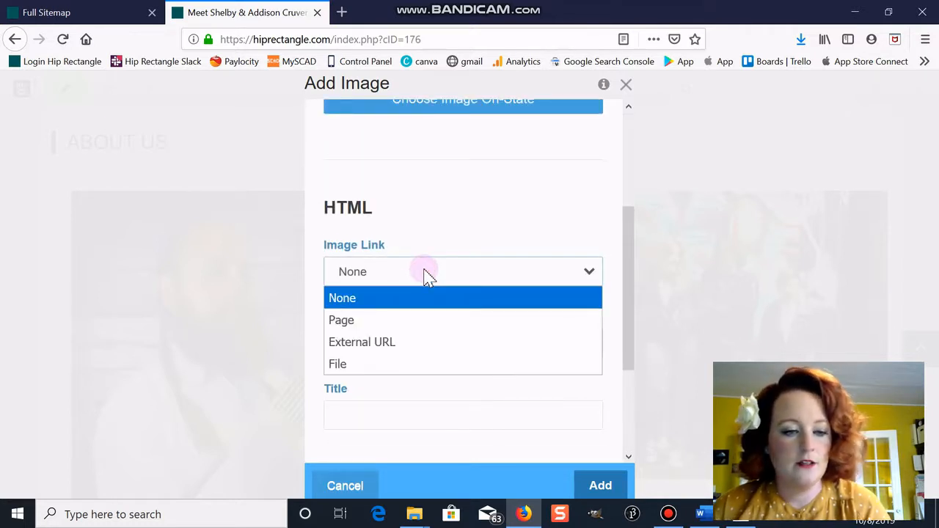
left_click(418, 320)
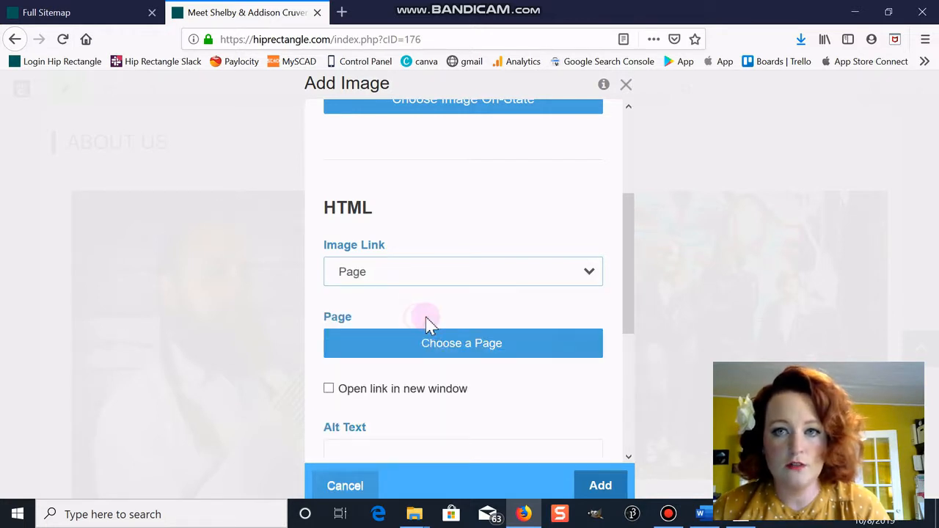
left_click(466, 343)
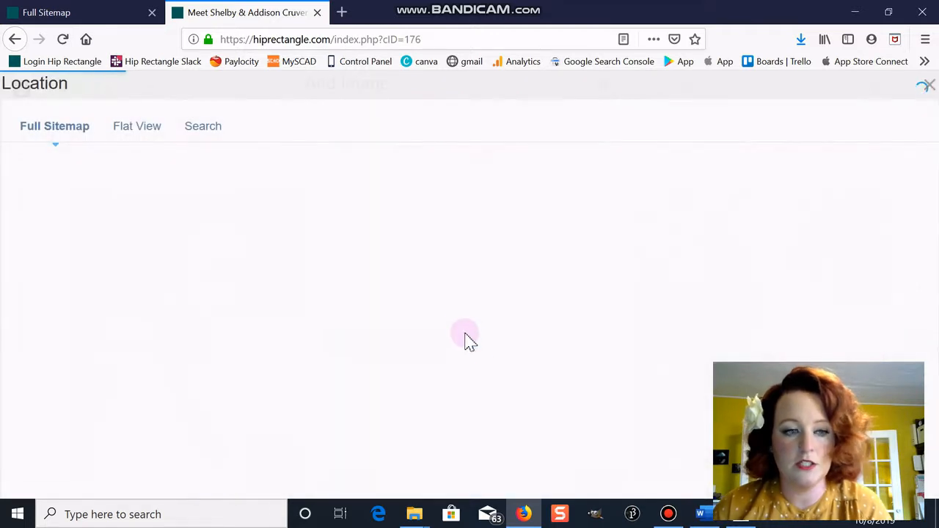
left_click(88, 203)
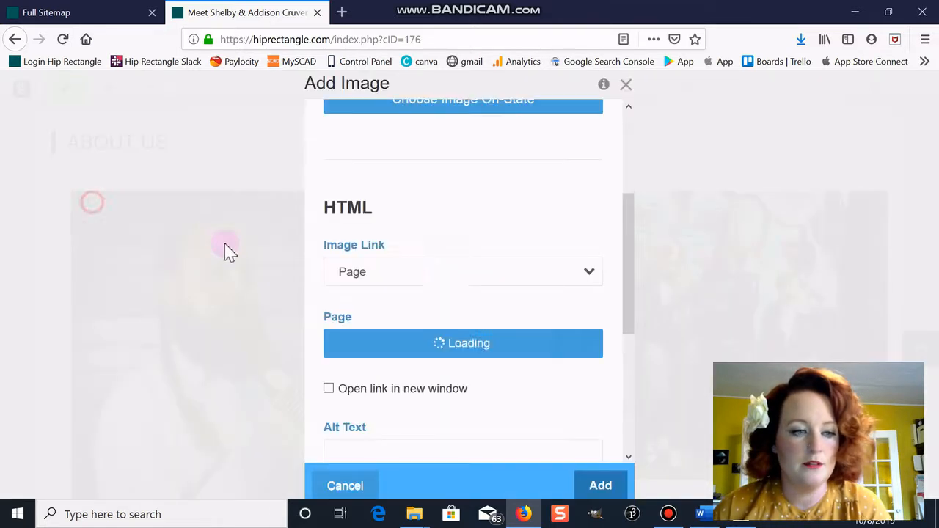
- Switch the link type to External URL, then to File, opening the file picker
left_click(588, 282)
left_click(490, 342)
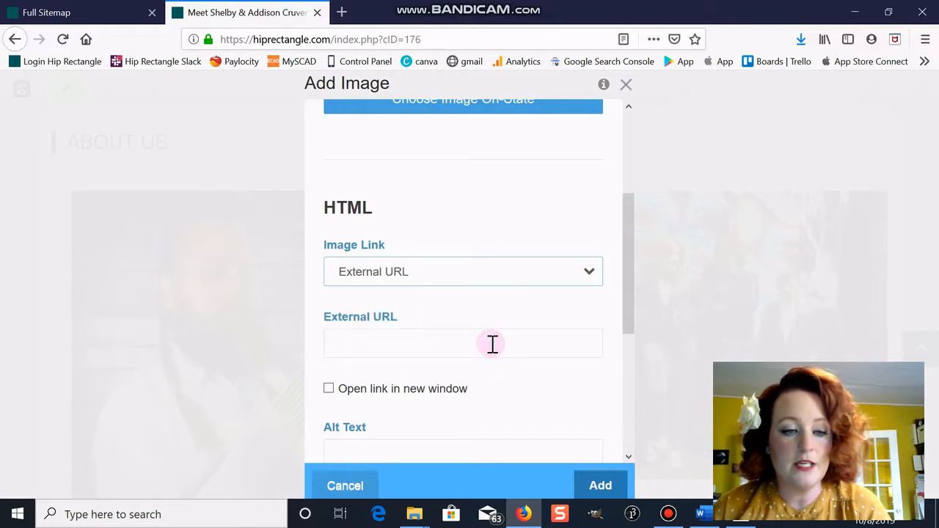
left_click(492, 344)
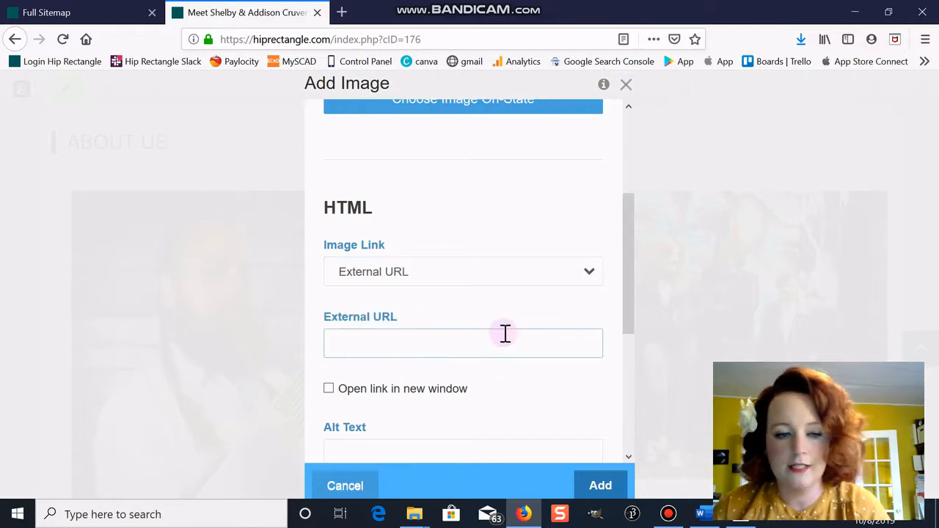
left_click(473, 276)
left_click(415, 362)
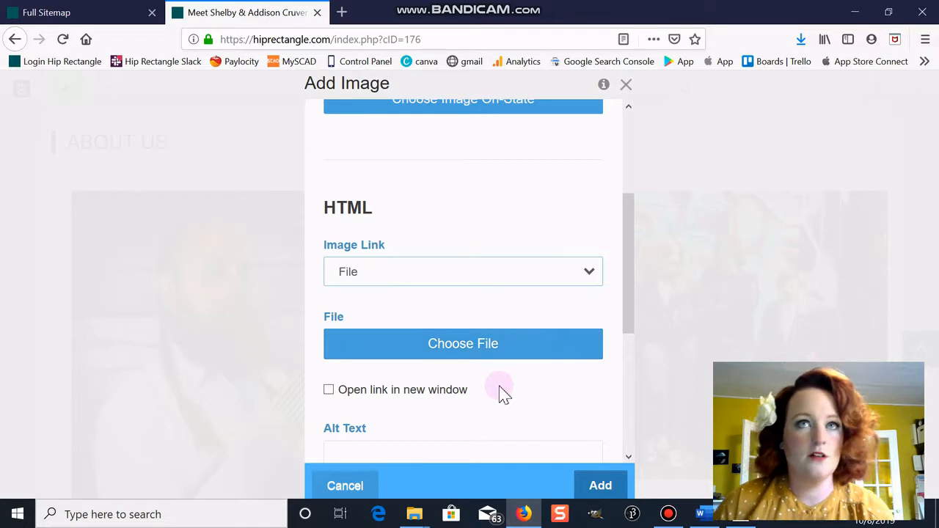
left_click(495, 359)
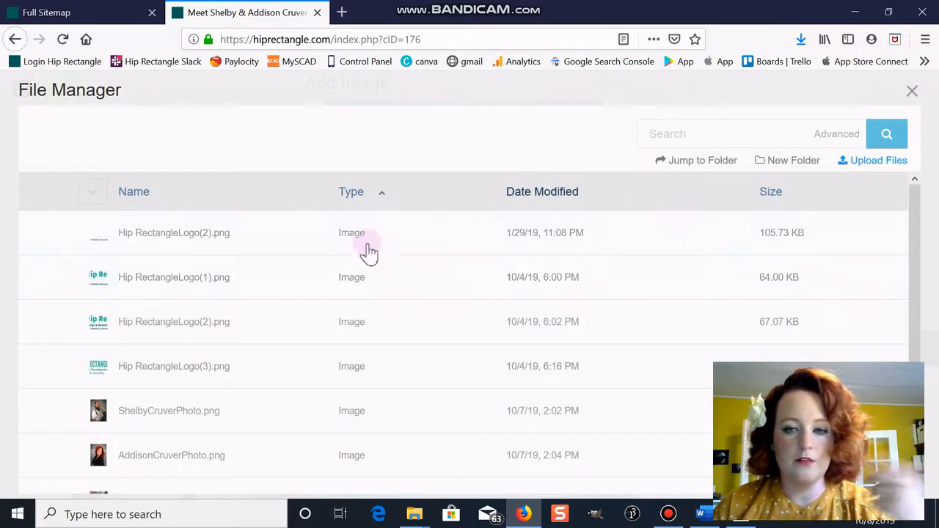
- Link the image to Hip RectangleLogo(1).png, opening in a new window
left_click(245, 274)
scroll(509, 246, "down", 3)
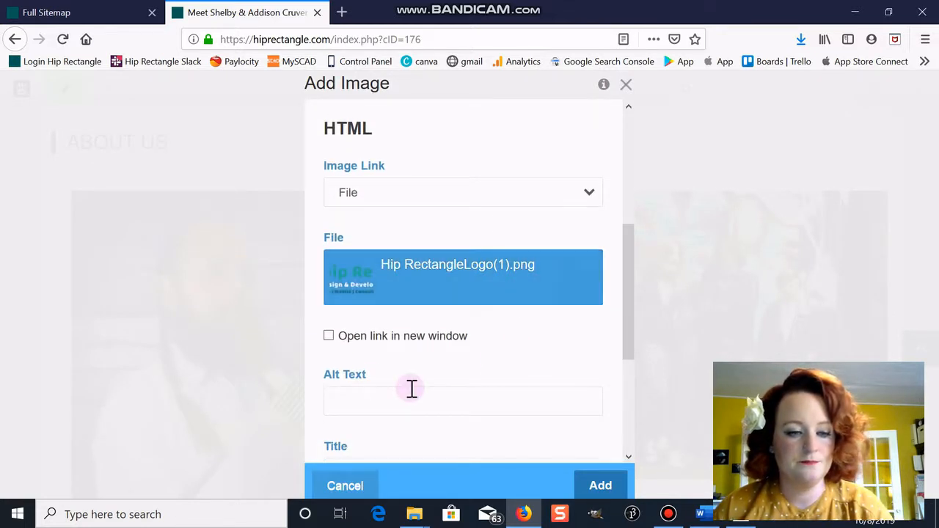
left_click(329, 339)
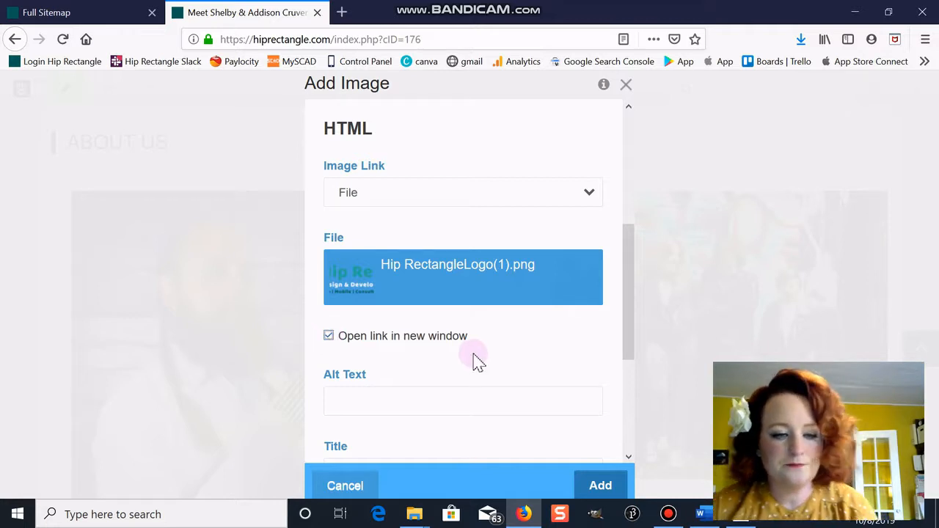
scroll(471, 360, "down", 2)
- Set the alt text to 'Profile Picture of' followed by the person's full name
left_click(411, 323)
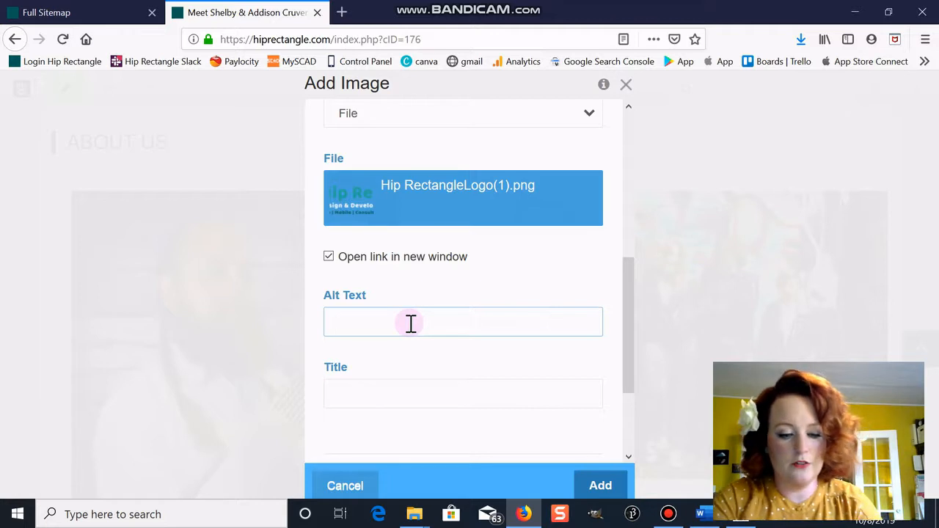
type("T")
key("BackSpace")
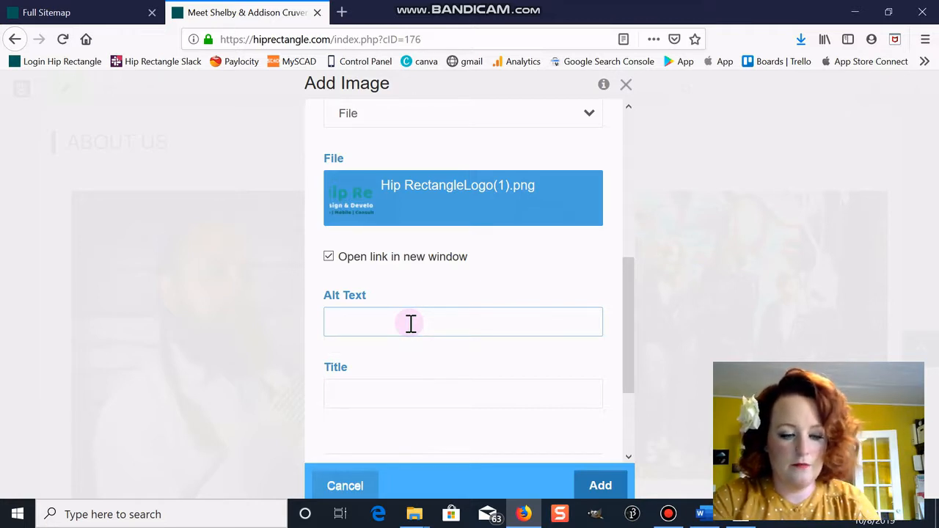
type("T")
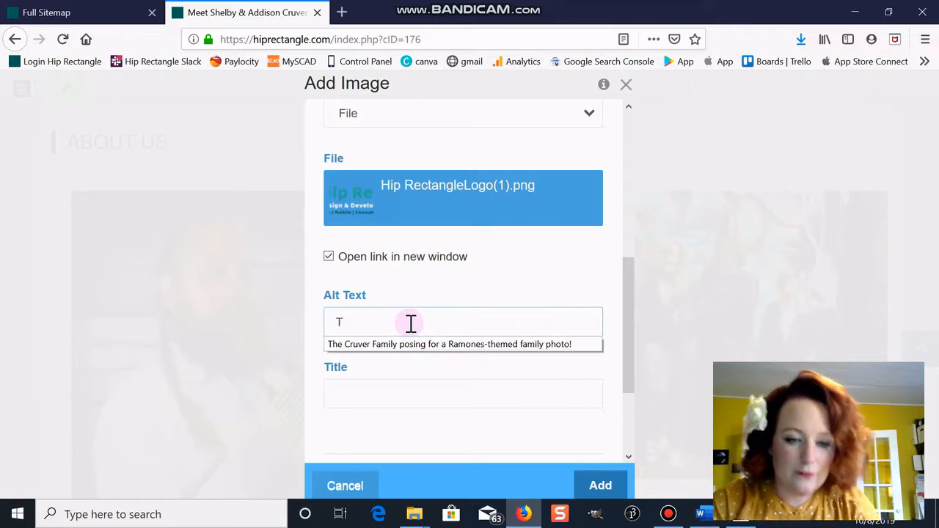
key("Down")
key("Return")
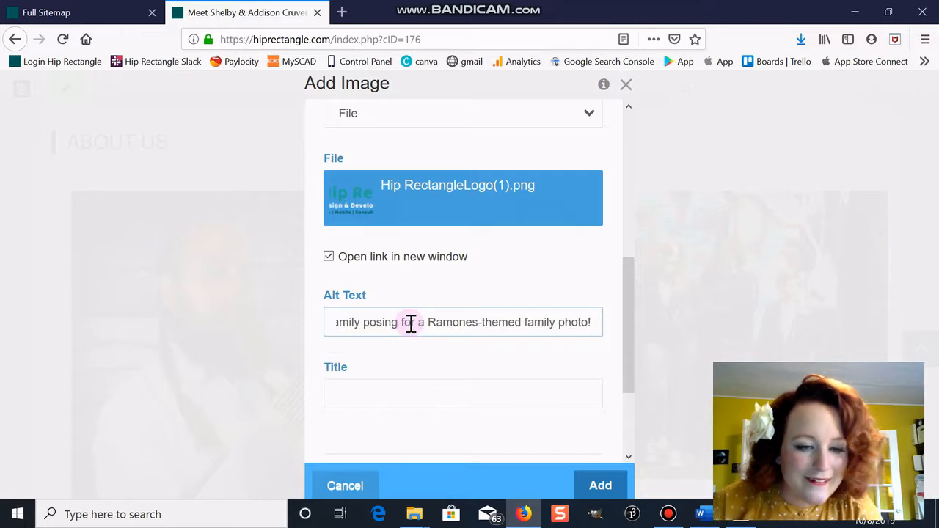
key("ctrl+a")
key("BackSpace")
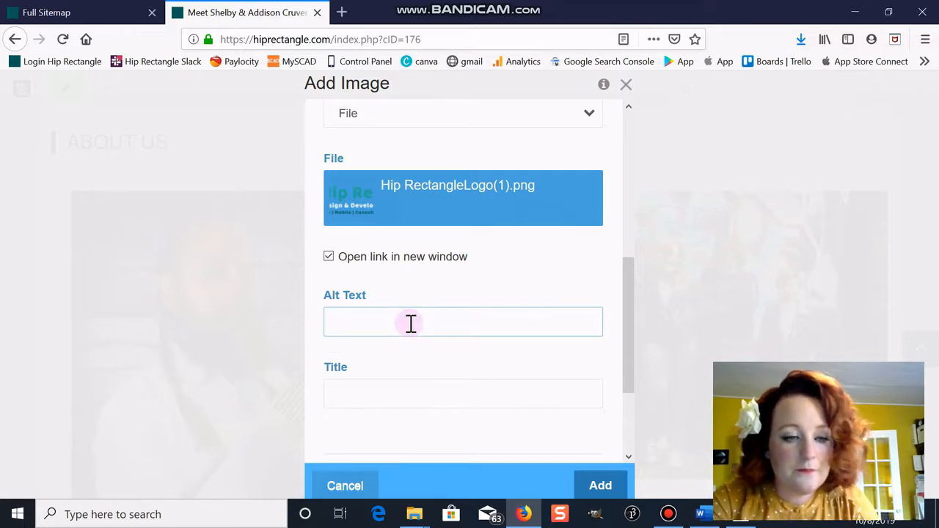
type("Profile")
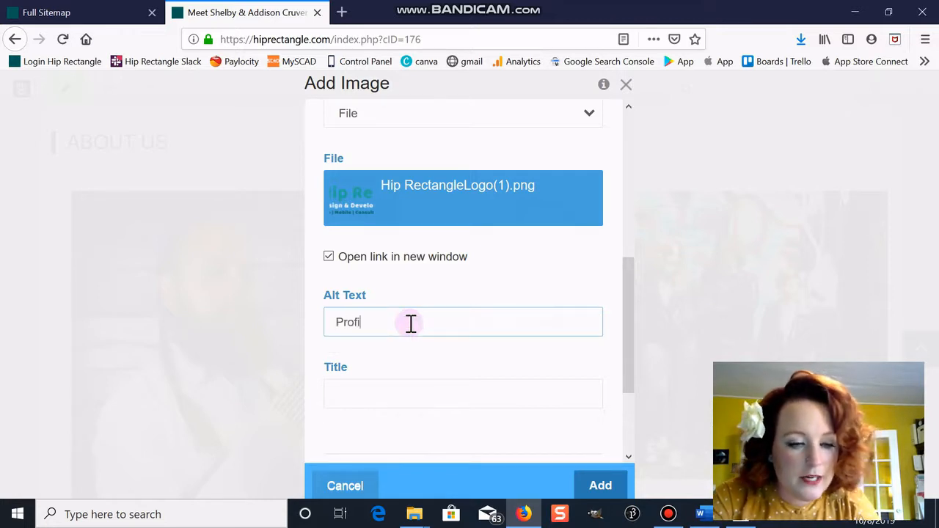
type(" Pciture")
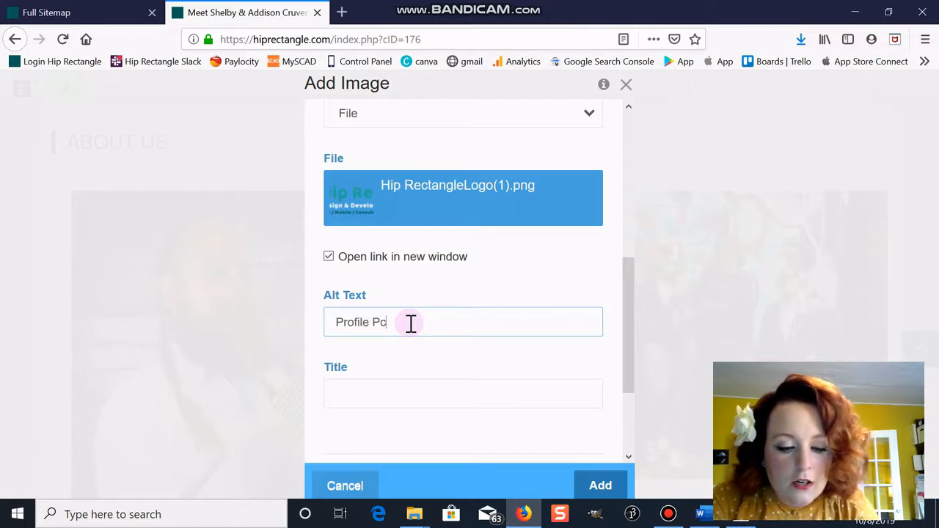
key("BackSpace")
key("BackSpace")
key("BackSpace")
key("BackSpace")
key("BackSpace")
key("BackSpace")
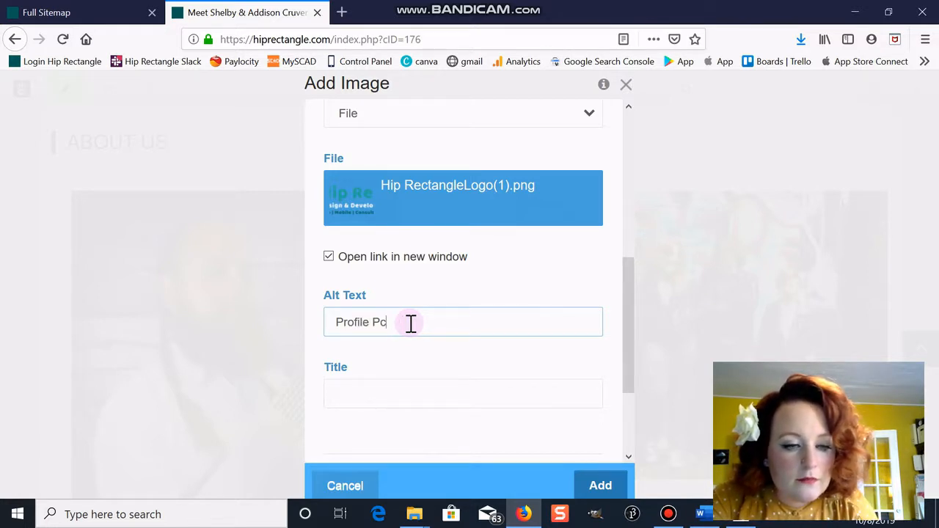
type("icture of s")
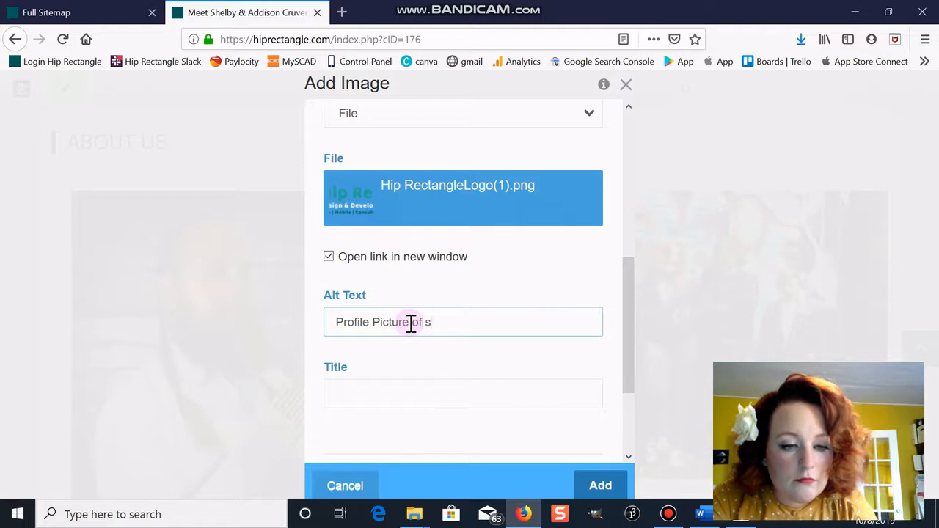
key("BackSpace")
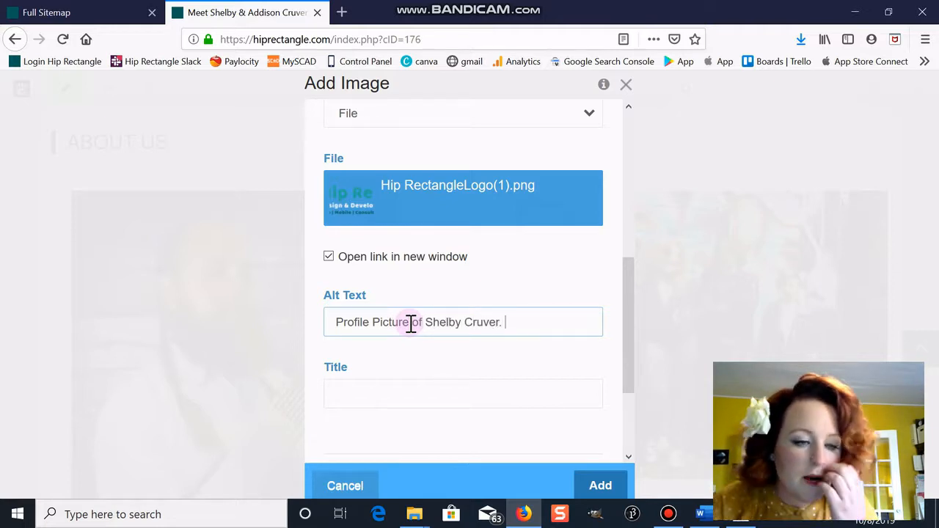
scroll(462, 322, "down", 2)
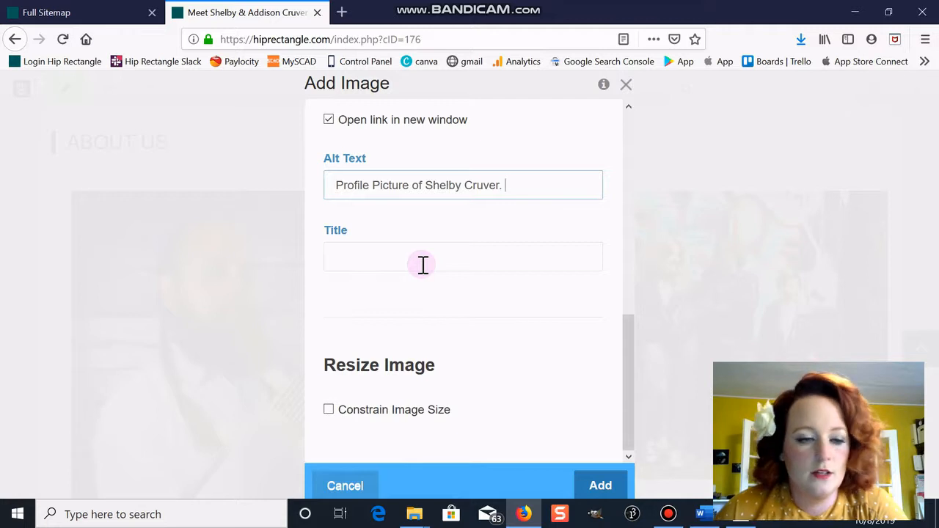
- Constrain the image to a maximum of 300 px wide by 200 px high and add the block
left_click(328, 409)
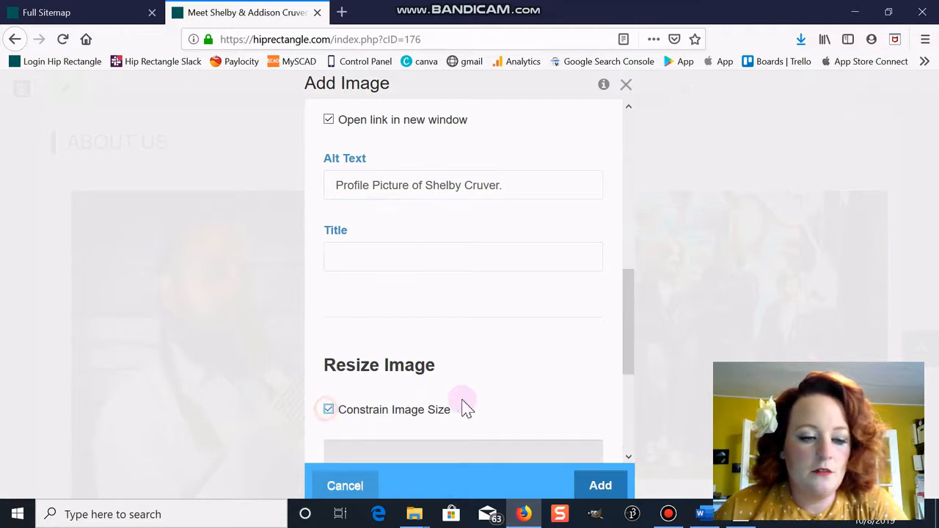
scroll(465, 406, "down", 3)
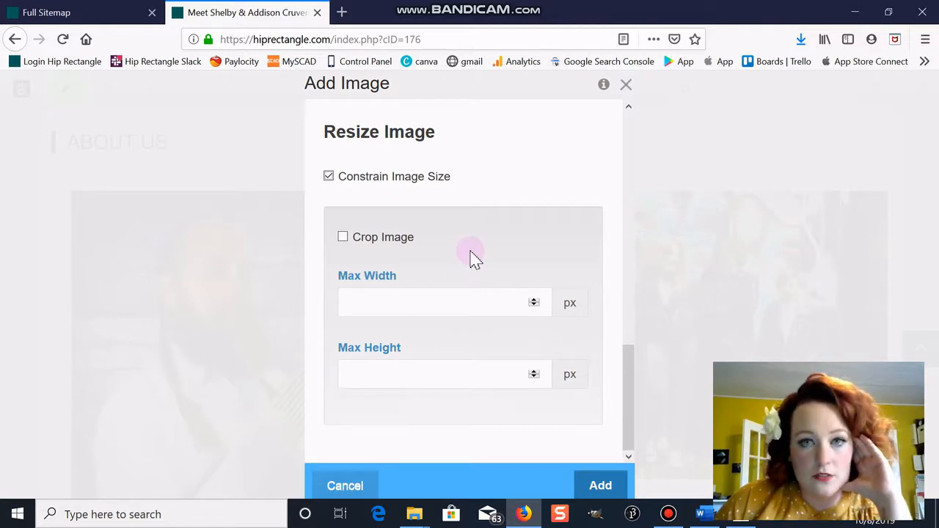
scroll(481, 262, "up", 5)
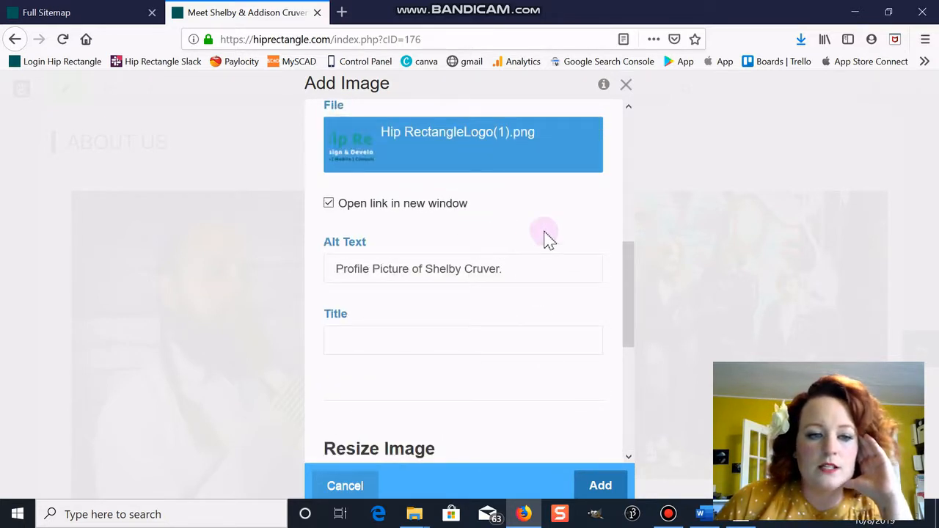
scroll(513, 191, "up", 1)
scroll(524, 220, "up", 2)
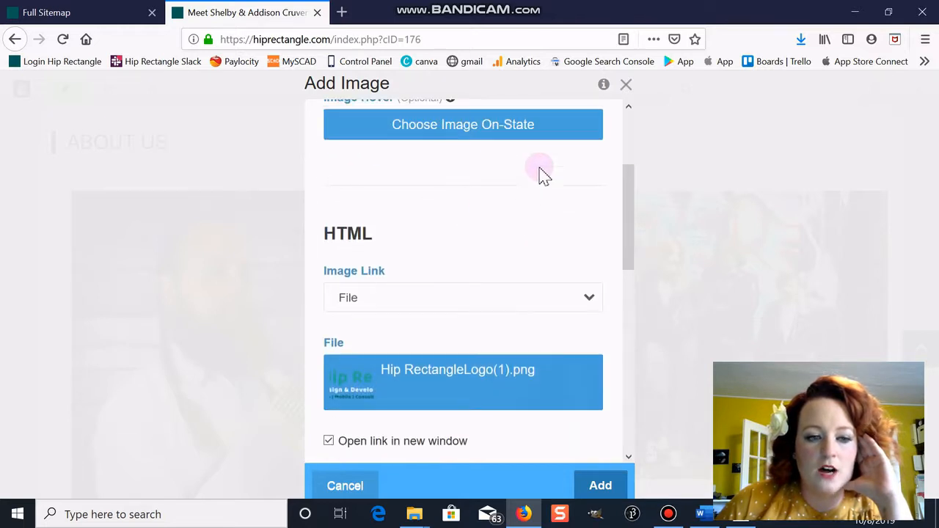
scroll(484, 213, "up", 2)
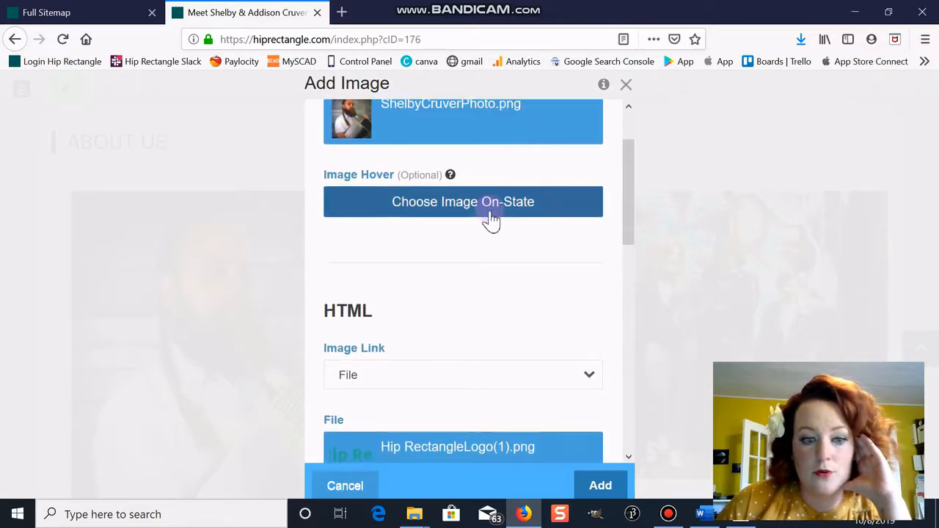
scroll(489, 218, "down", 9)
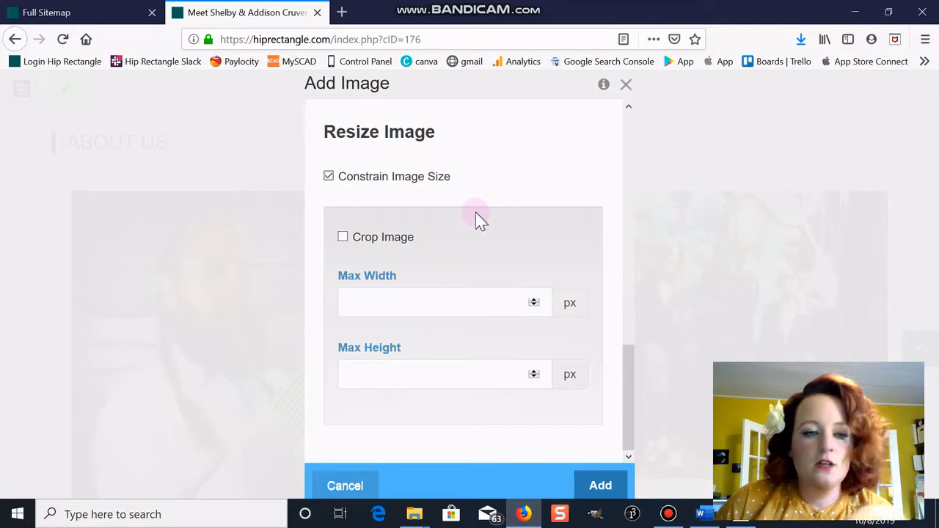
left_click(474, 302)
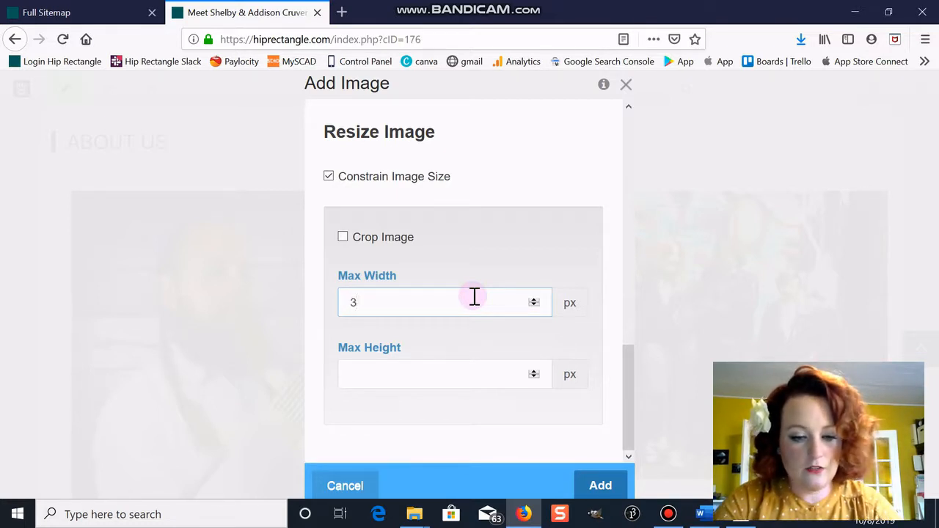
left_click(436, 374)
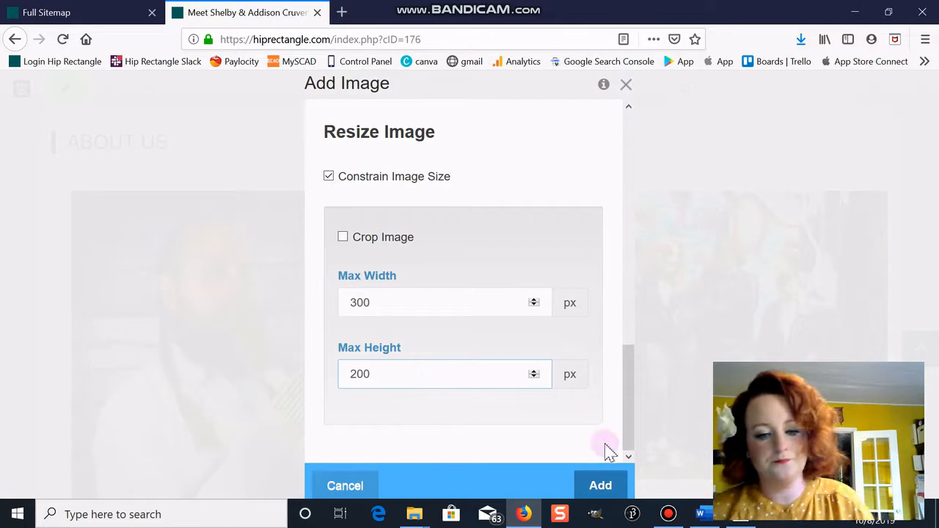
left_click(605, 485)
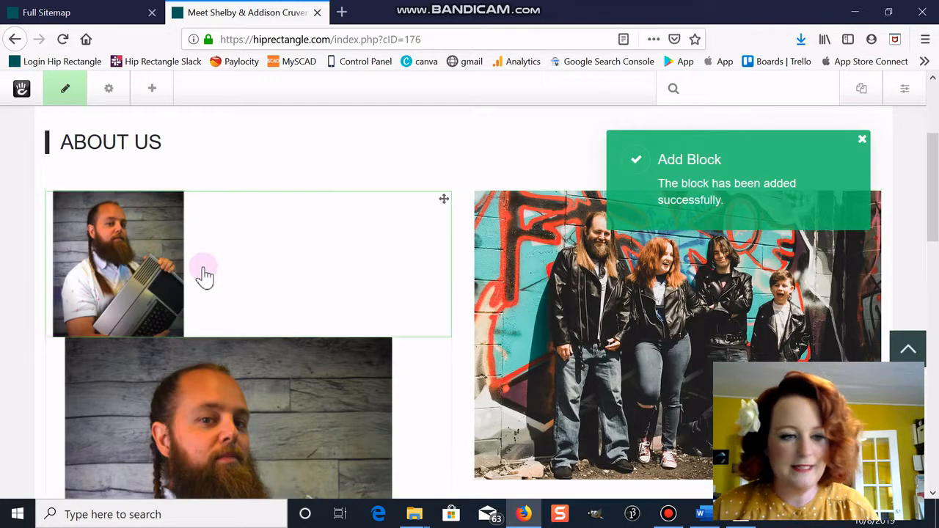
left_click(210, 233)
left_click(189, 249)
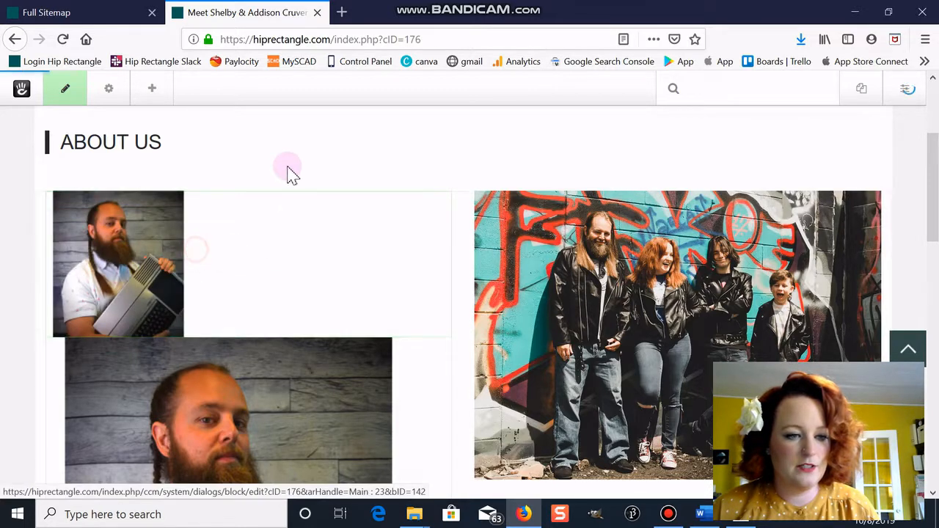
left_click(484, 290)
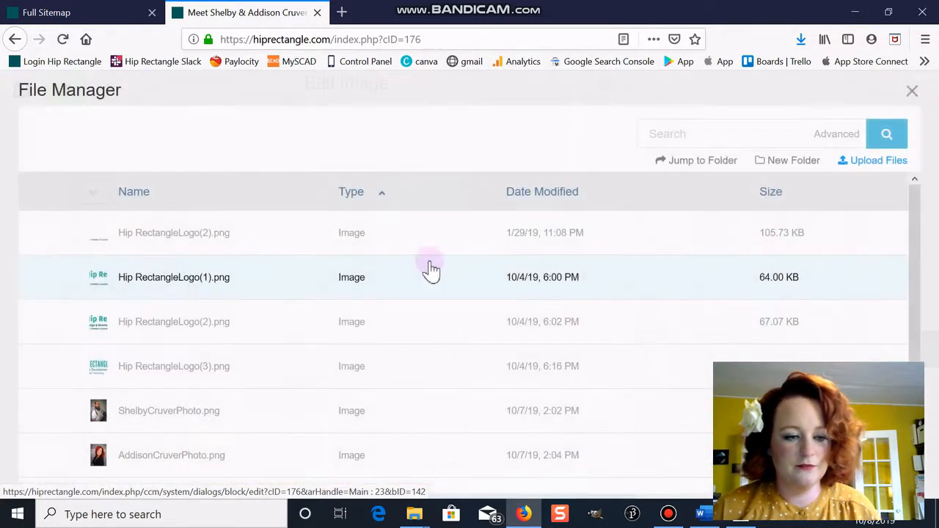
left_click(203, 446)
scroll(490, 330, "down", 10)
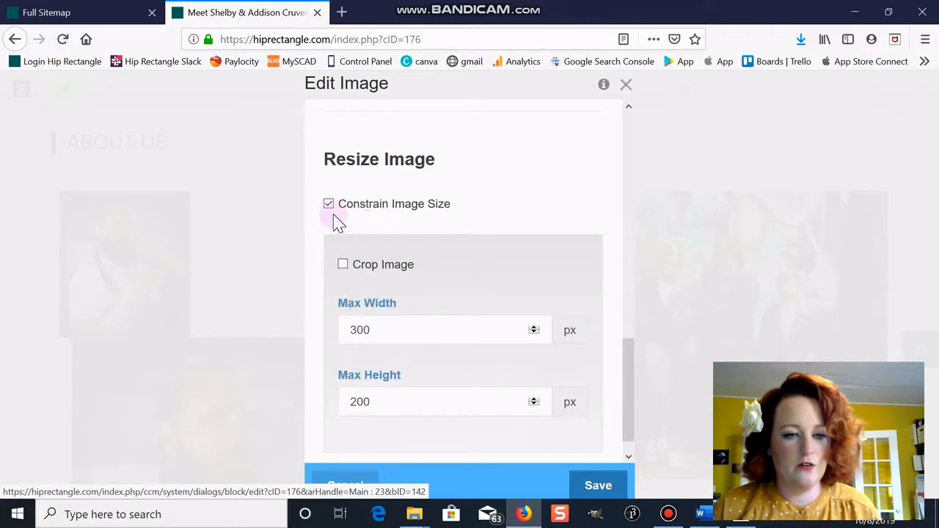
left_click(598, 487)
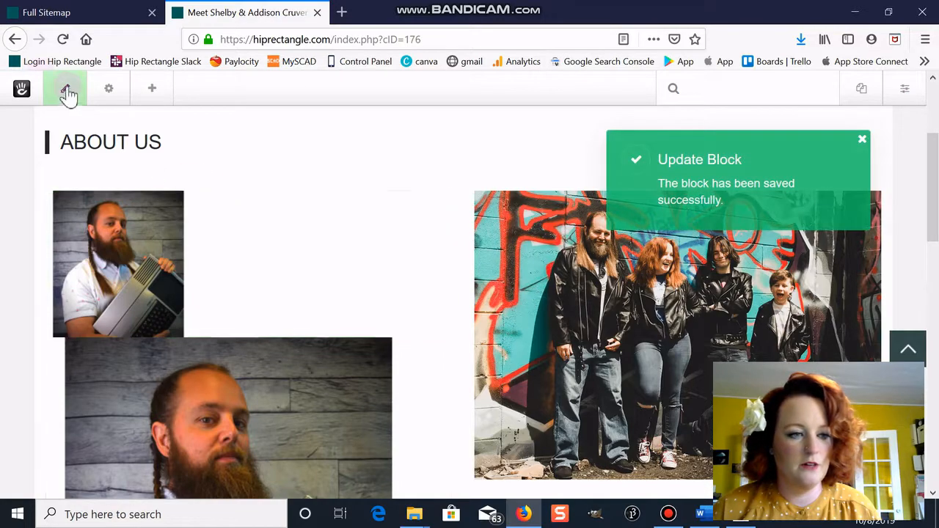
left_click(66, 90)
left_click(77, 291)
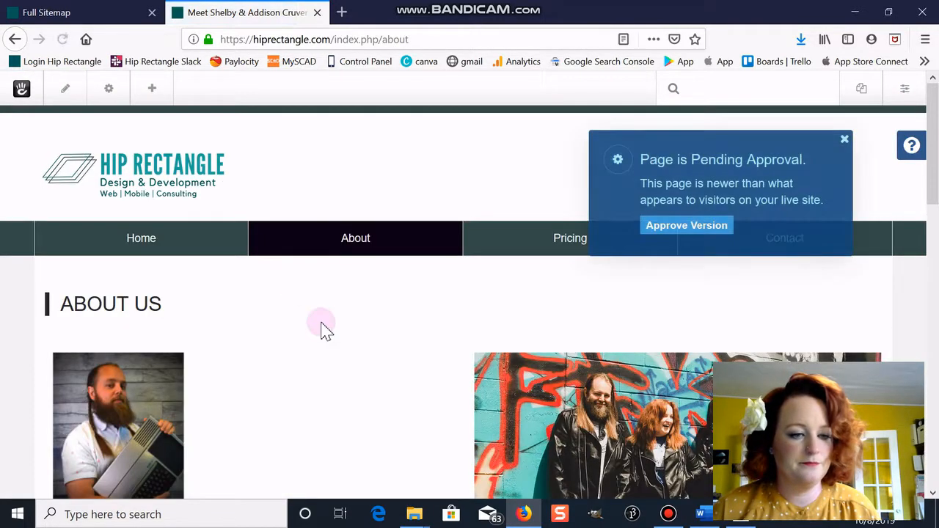
- Review the Shelby image block's settings on About Us, cancel unchanged, and dismiss the approval notice
scroll(325, 330, "down", 3)
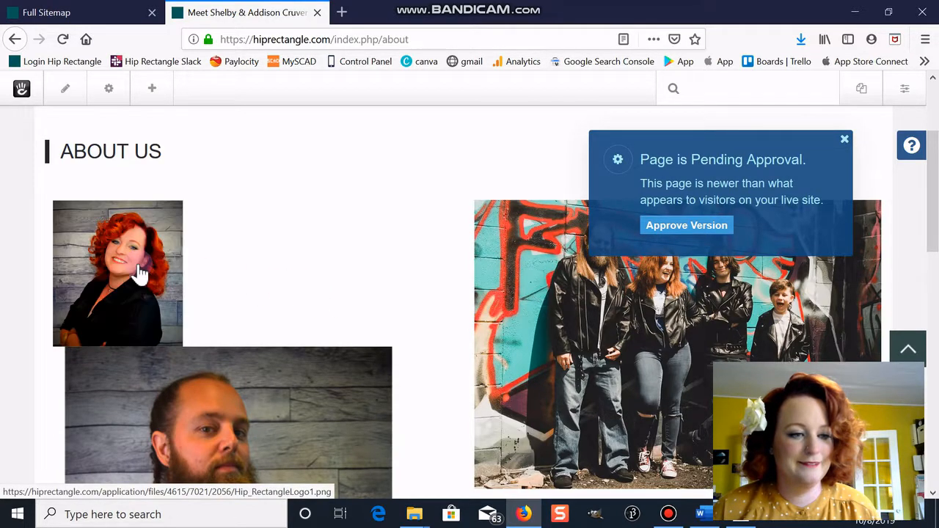
left_click(65, 90)
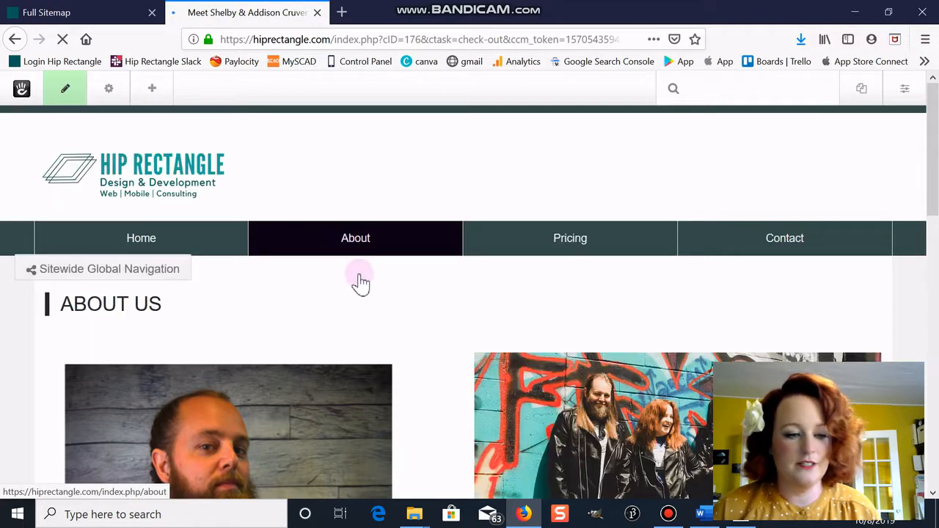
scroll(360, 283, "down", 5)
left_click(236, 152)
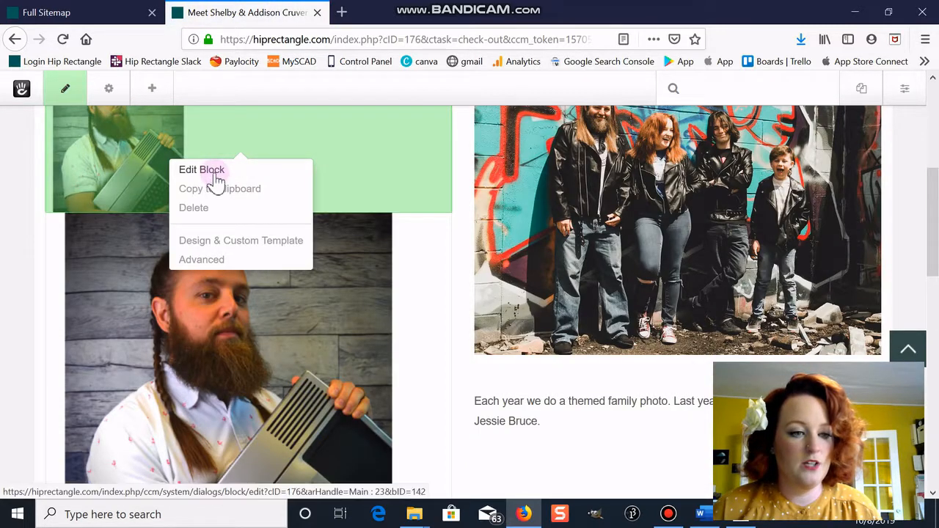
left_click(349, 161)
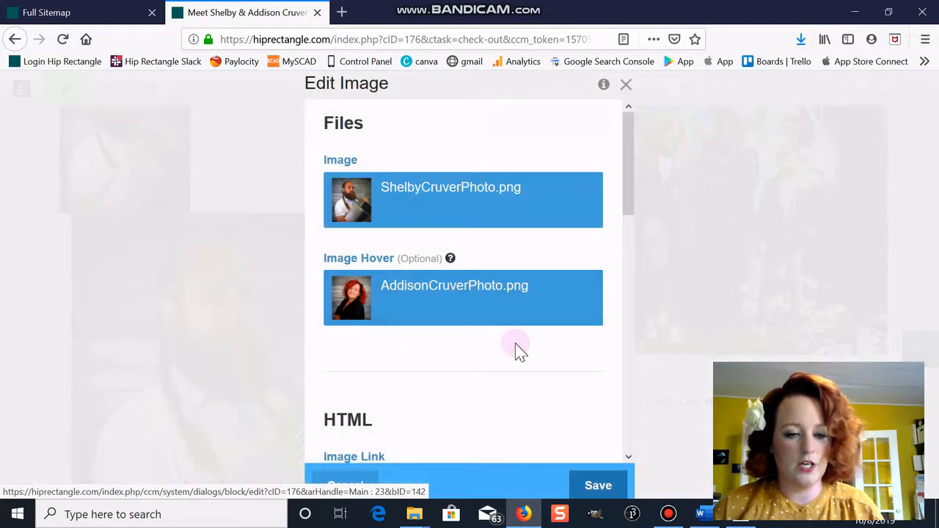
scroll(469, 370, "down", 3)
left_click(350, 485)
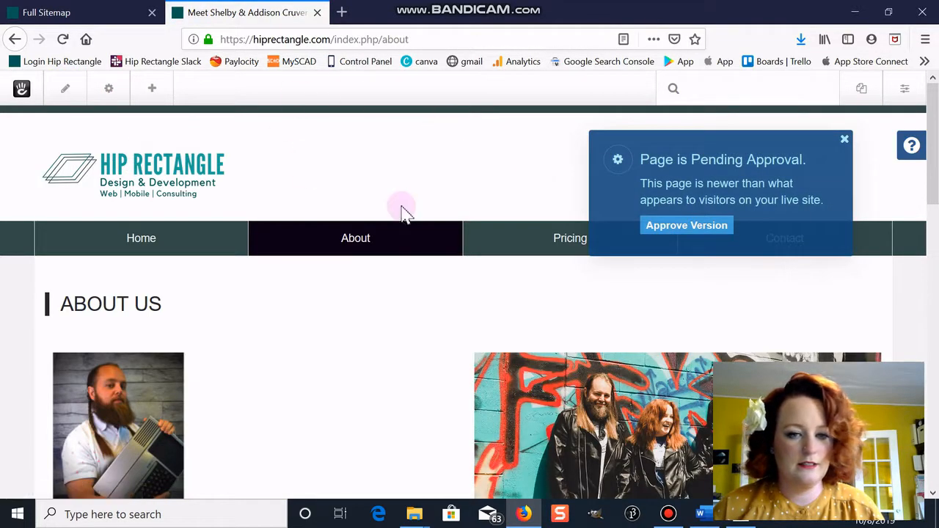
left_click(844, 139)
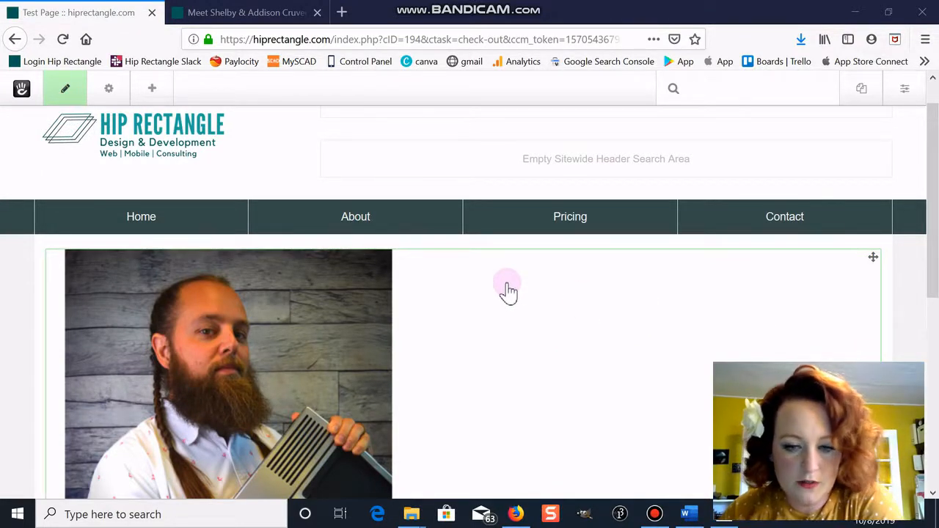
- Apply the image-circle custom class to the Test Page photo block and save
scroll(535, 289, "down", 5)
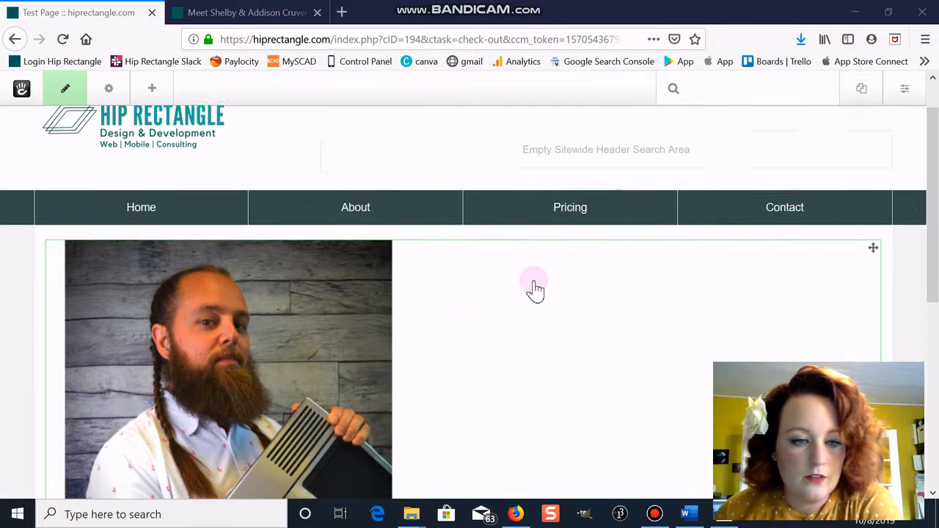
scroll(324, 234, "up", 2)
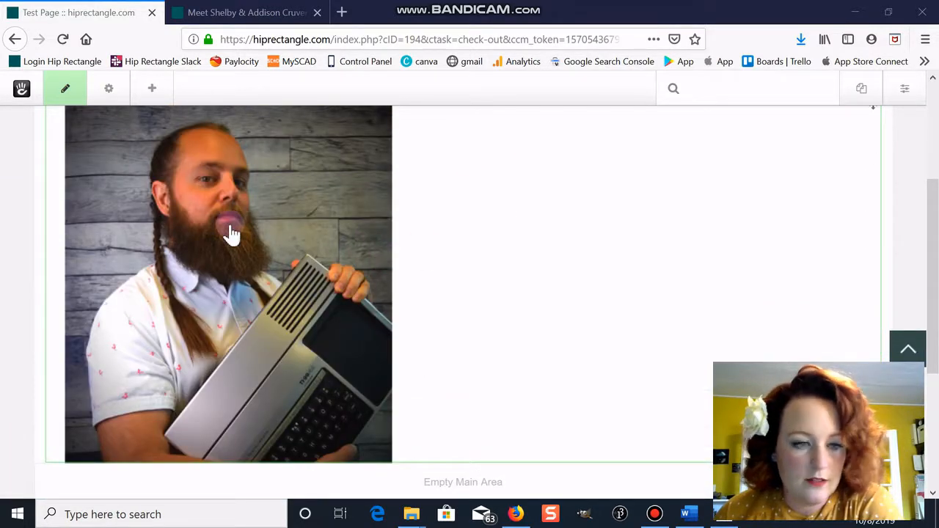
scroll(230, 230, "up", 3)
left_click(282, 305)
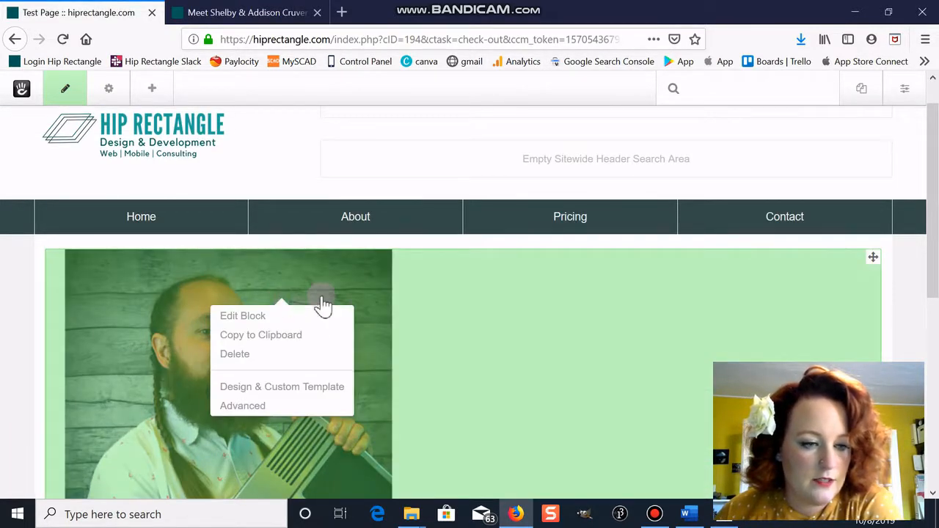
left_click(473, 292)
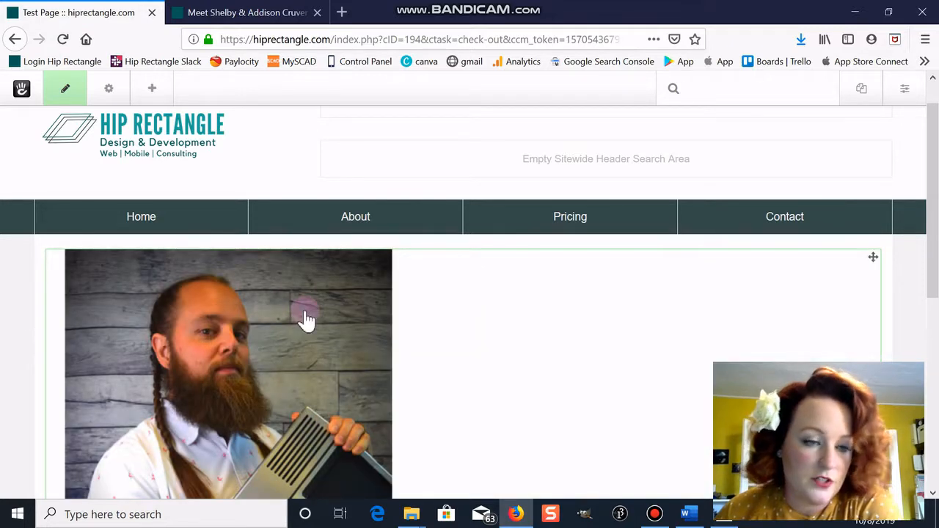
left_click(343, 330)
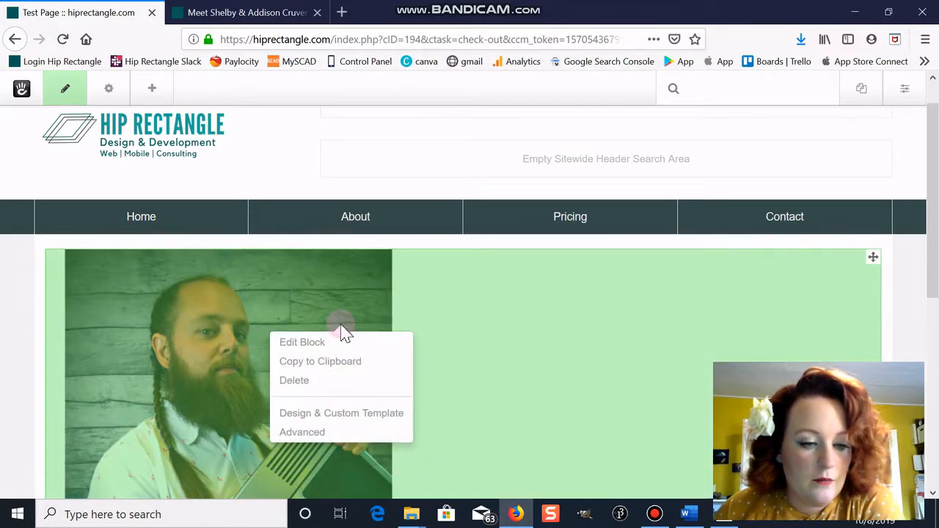
left_click(348, 414)
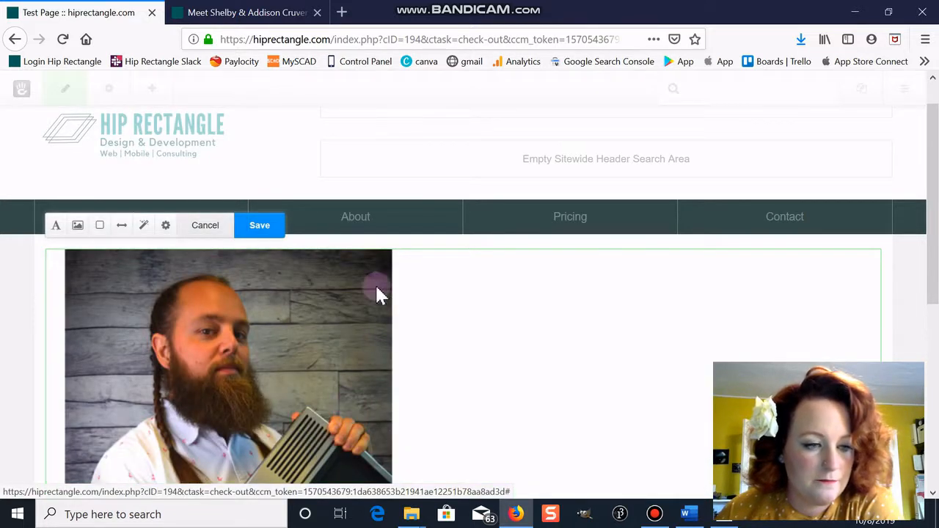
left_click(166, 226)
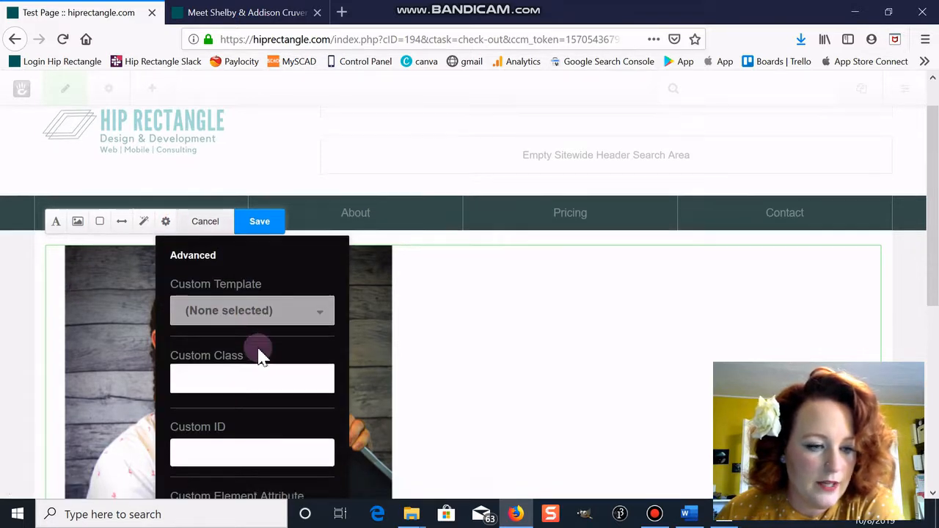
scroll(271, 330, "down", 2)
left_click(290, 297)
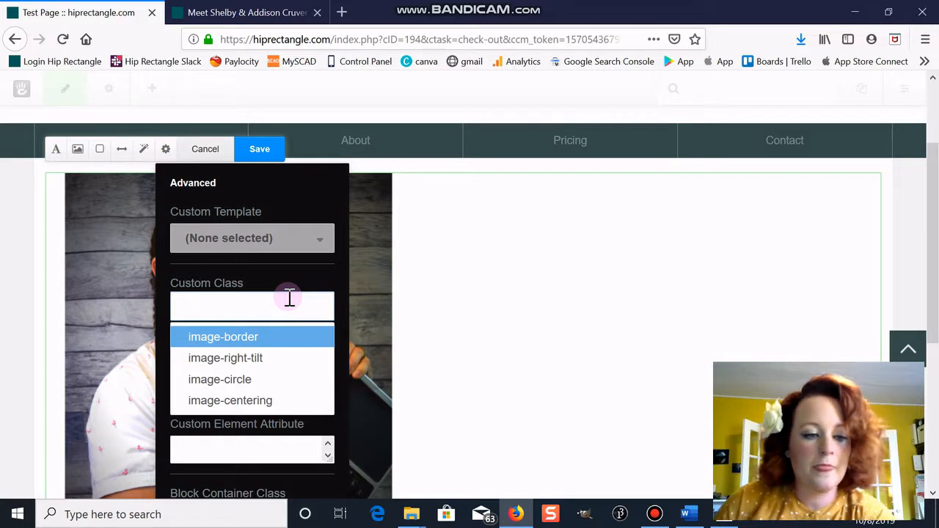
left_click(270, 382)
left_click(274, 148)
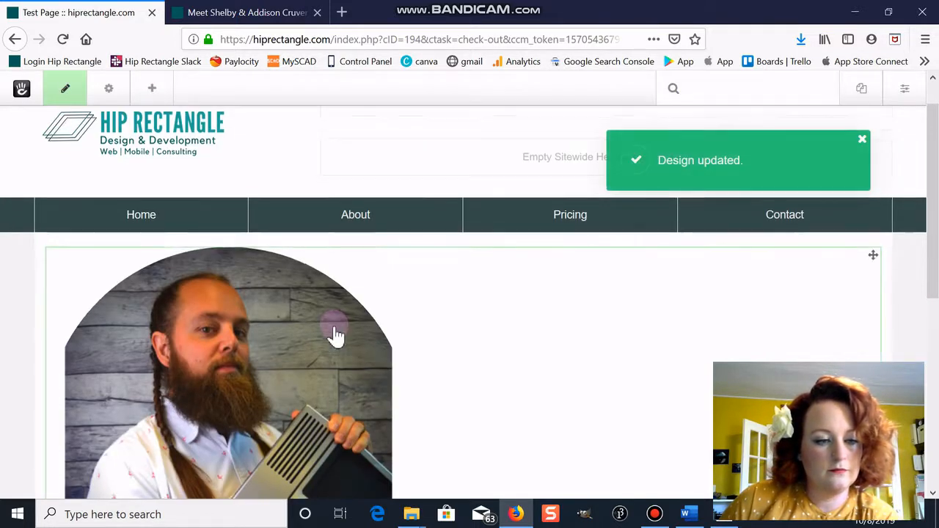
- Replace the image-circle class with image-centering on the photo block and save
scroll(335, 336, "down", 2)
left_click(326, 250)
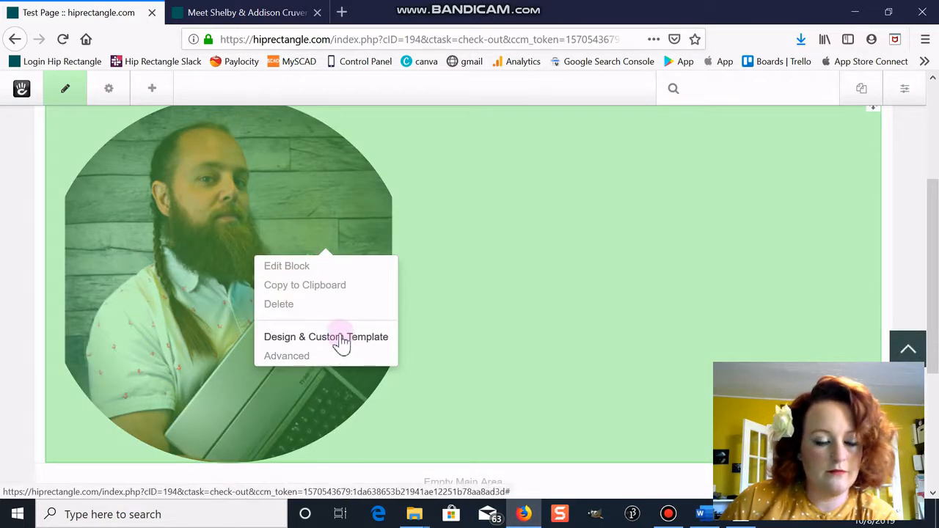
left_click(342, 338)
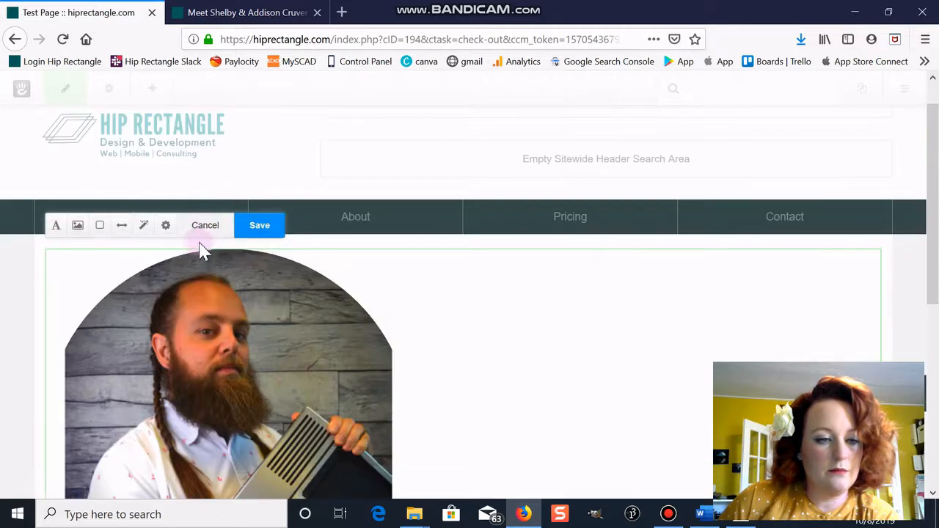
left_click(165, 226)
scroll(189, 335, "down", 2)
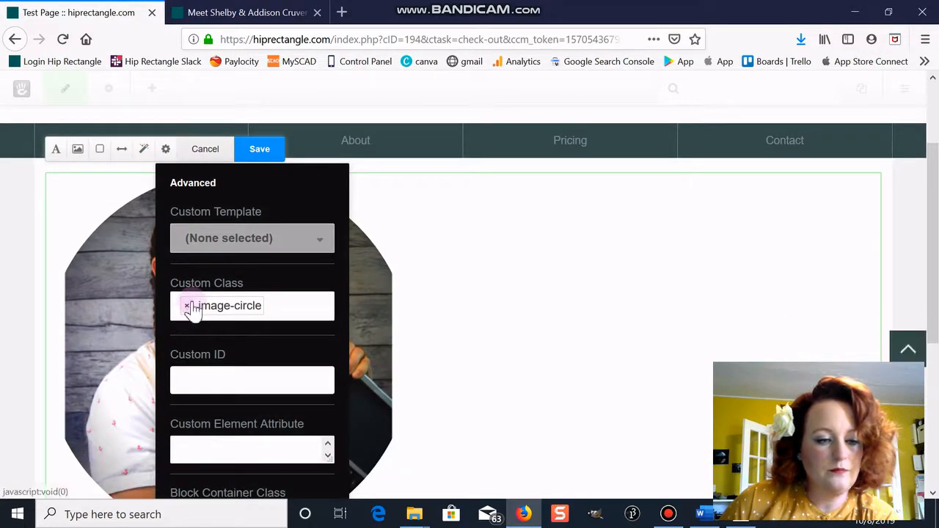
left_click(185, 303)
left_click(256, 400)
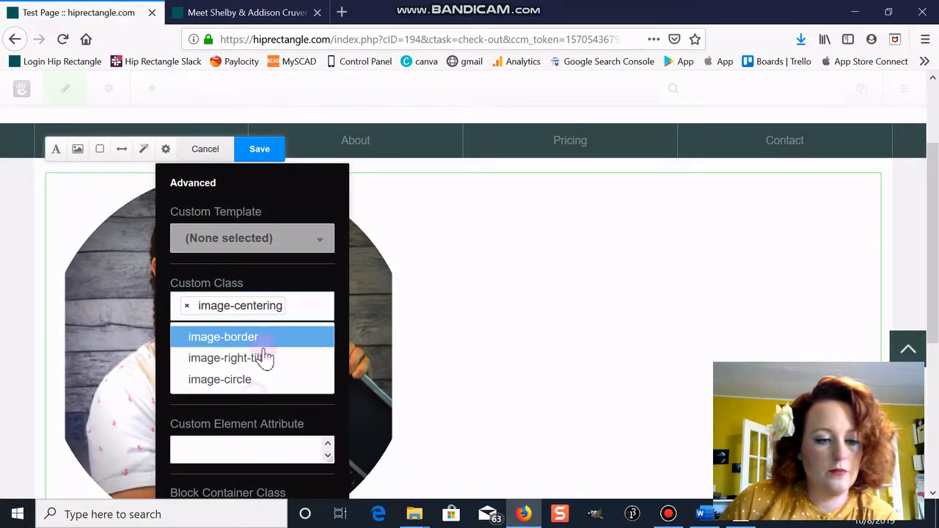
left_click(255, 156)
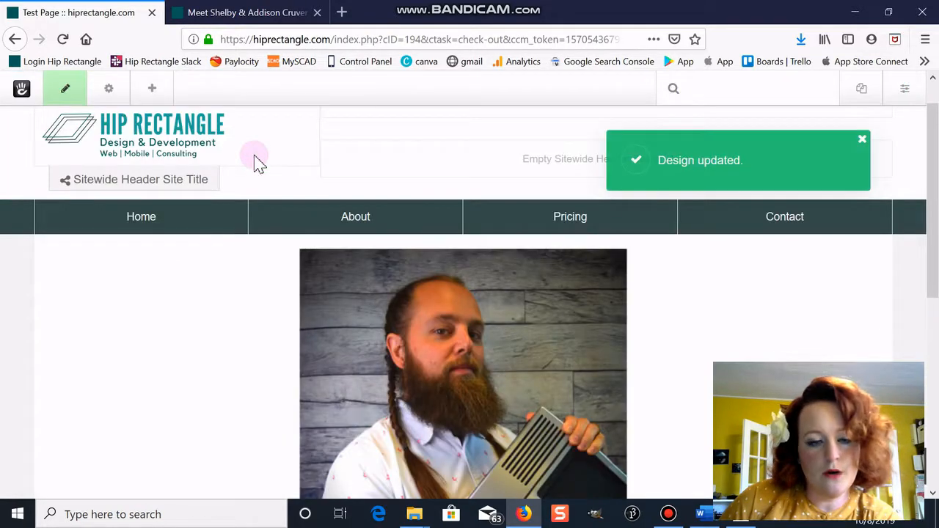
scroll(425, 308, "down", 6)
scroll(425, 310, "up", 4)
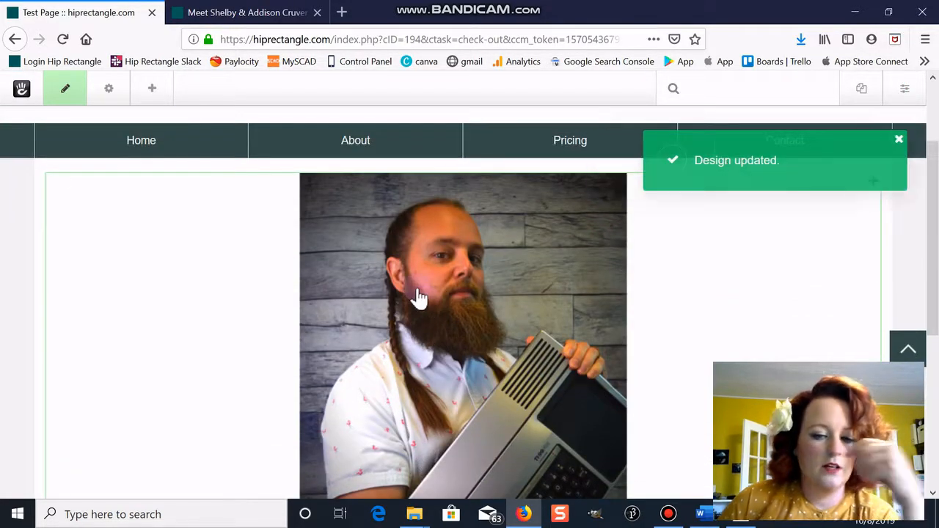